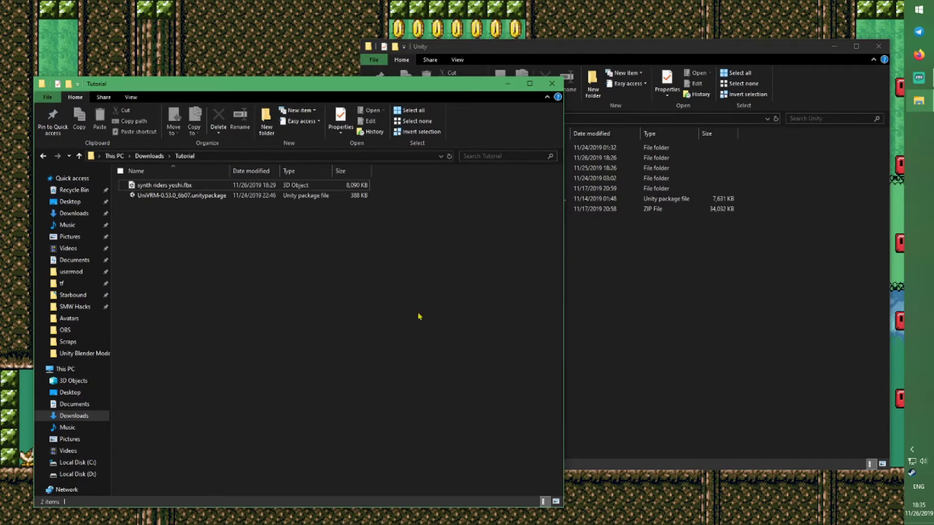
- Select synth riders yoshi.fbx in the Tutorial folder and spread the Tutorial and Unity folder windows apart
{"action": "left_click_drag", "start_coordinate": [406, 276], "coordinate": [444, 301]}
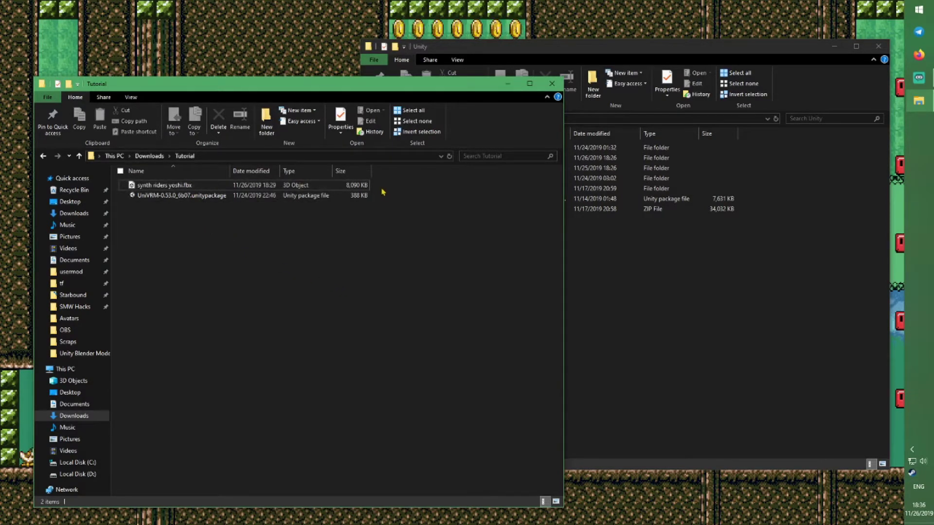
{"action": "mouse_move", "coordinate": [166, 186]}
{"action": "left_mouse_down"}
{"action": "mouse_move", "coordinate": [194, 206]}
{"action": "mouse_move", "coordinate": [210, 233]}
{"action": "mouse_move", "coordinate": [185, 252]}
{"action": "mouse_move", "coordinate": [175, 191]}
{"action": "left_mouse_up"}
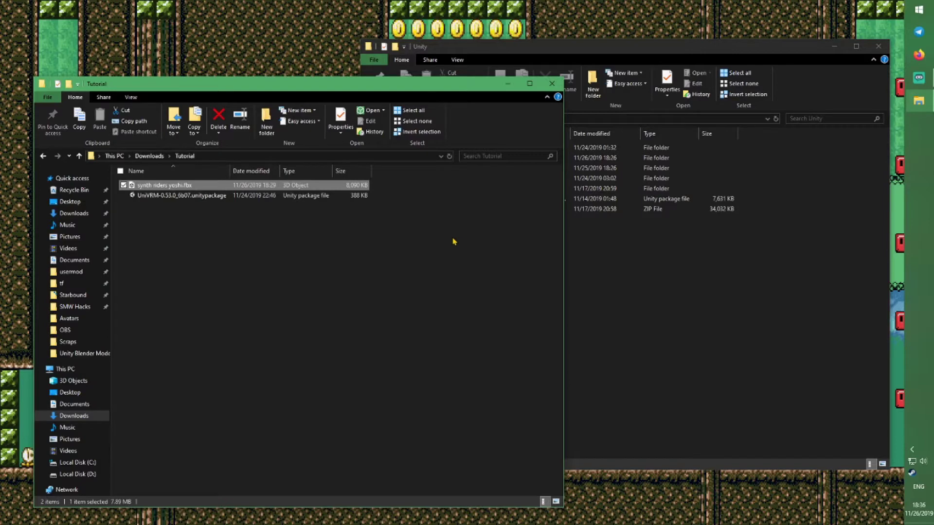
{"action": "left_click_drag", "start_coordinate": [476, 51], "coordinate": [488, 56]}
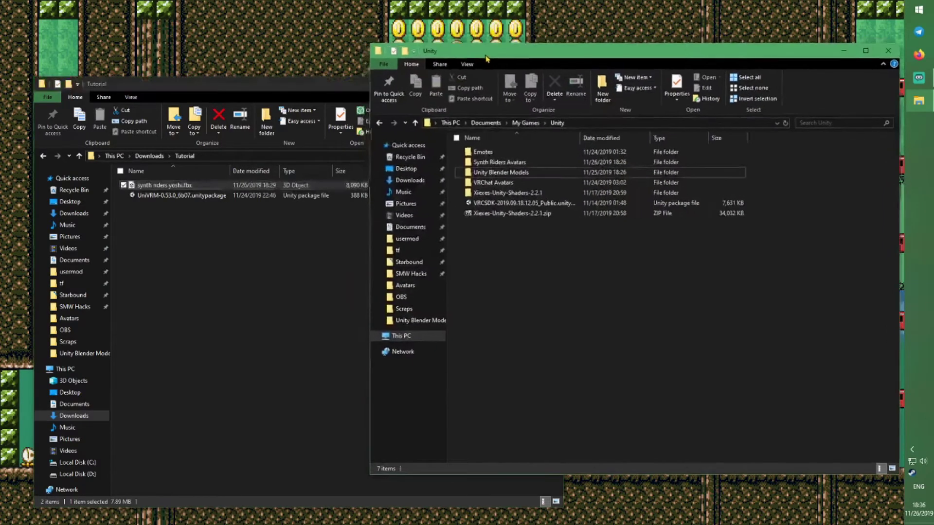
{"action": "left_click_drag", "start_coordinate": [325, 81], "coordinate": [290, 79]}
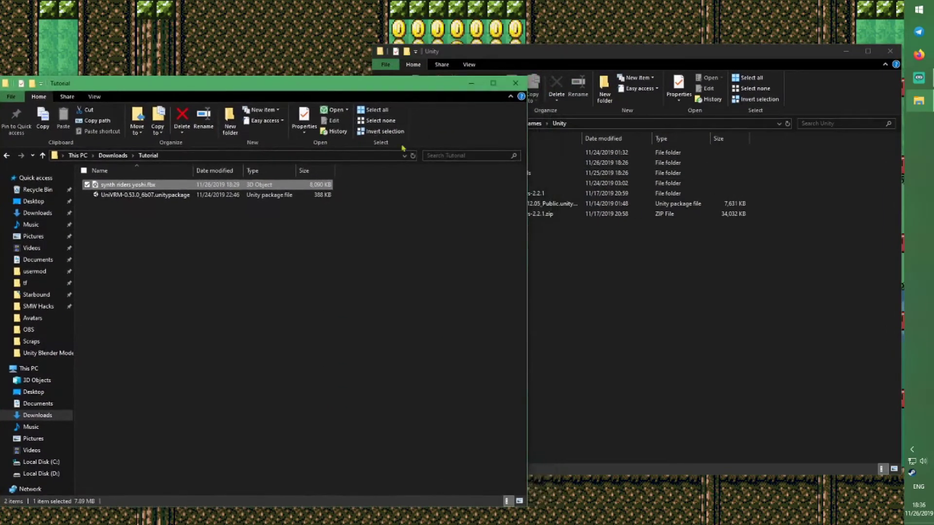
{"action": "left_click", "coordinate": [553, 275]}
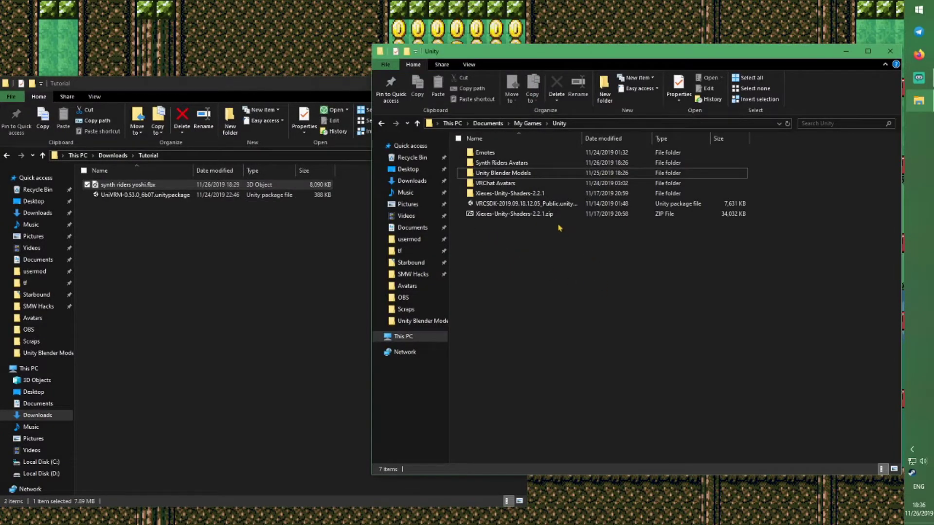
- Switch to the Unity launcher and start a new project named Synth Riders AVTRS
{"action": "double_click", "coordinate": [540, 204]}
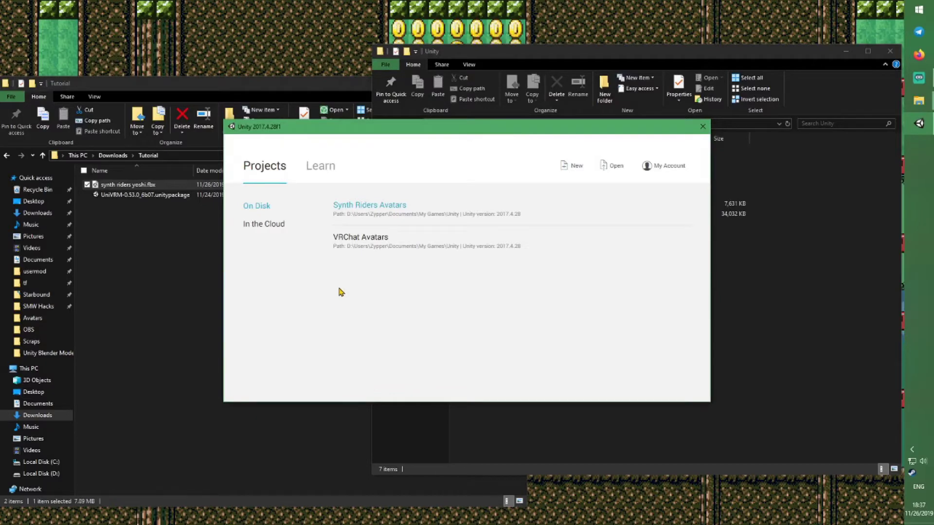
{"action": "left_click", "coordinate": [568, 167]}
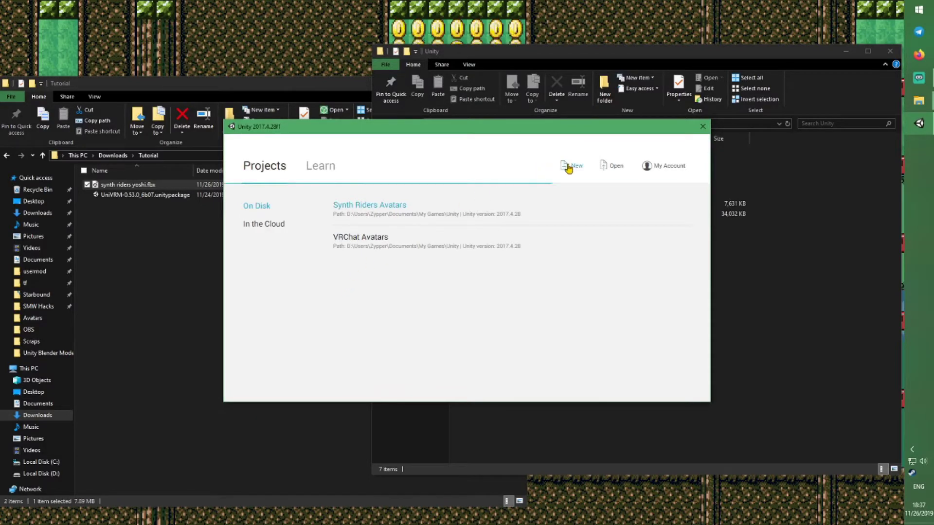
{"action": "left_click_drag", "start_coordinate": [427, 235], "coordinate": [296, 244]}
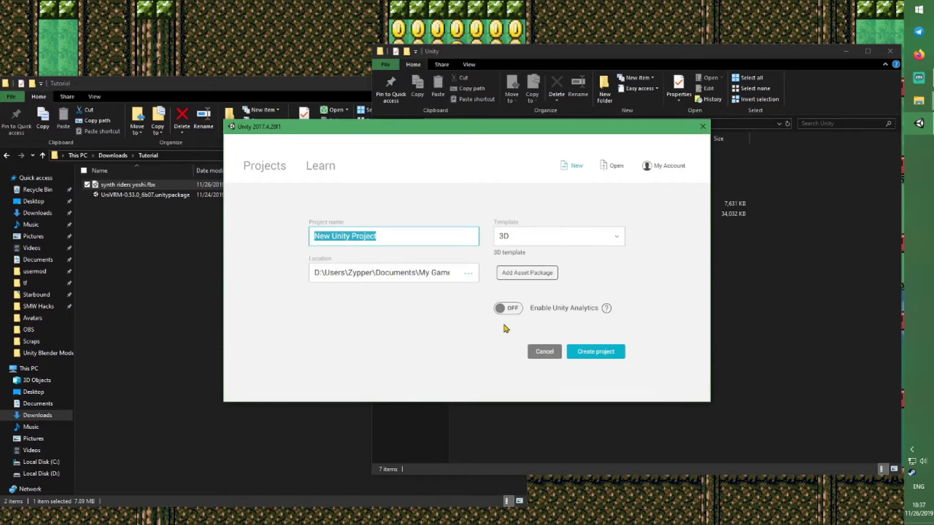
{"action": "type", "text": "Snyth"}
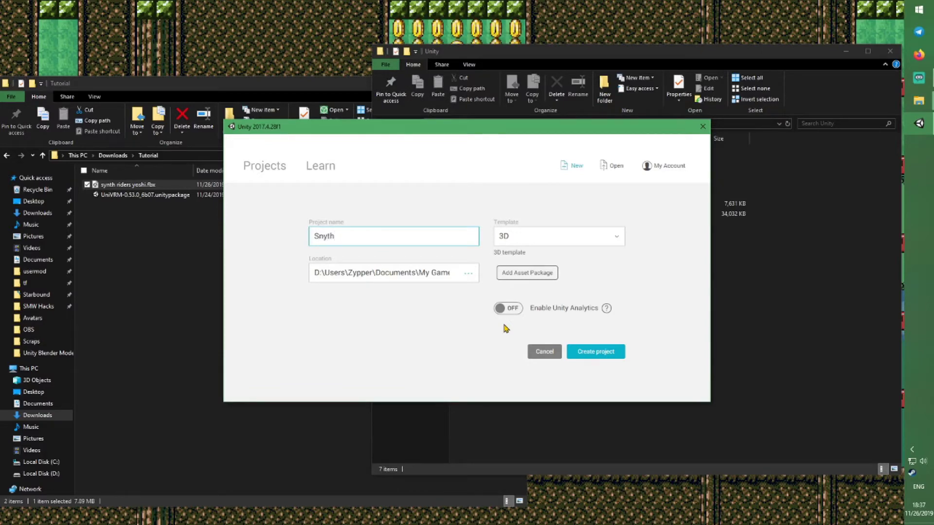
{"action": "key", "text": "ctrl+a"}
{"action": "type", "text": "Syu"}
{"action": "type", "text": "th Rid"}
{"action": "type", "text": "ers AVTRS"}
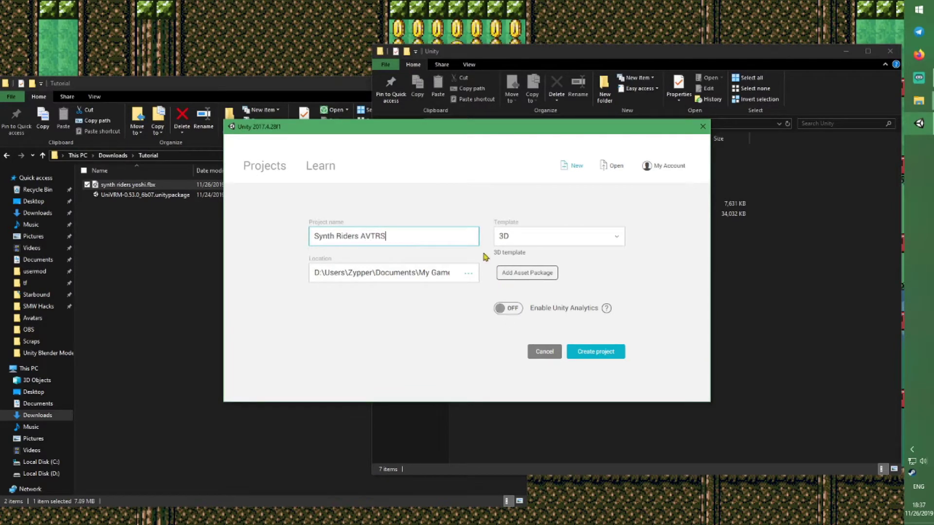
- Choose the 3D template, keep the My Games\Unity folder as the location, and create the project
{"action": "left_click", "coordinate": [494, 241]}
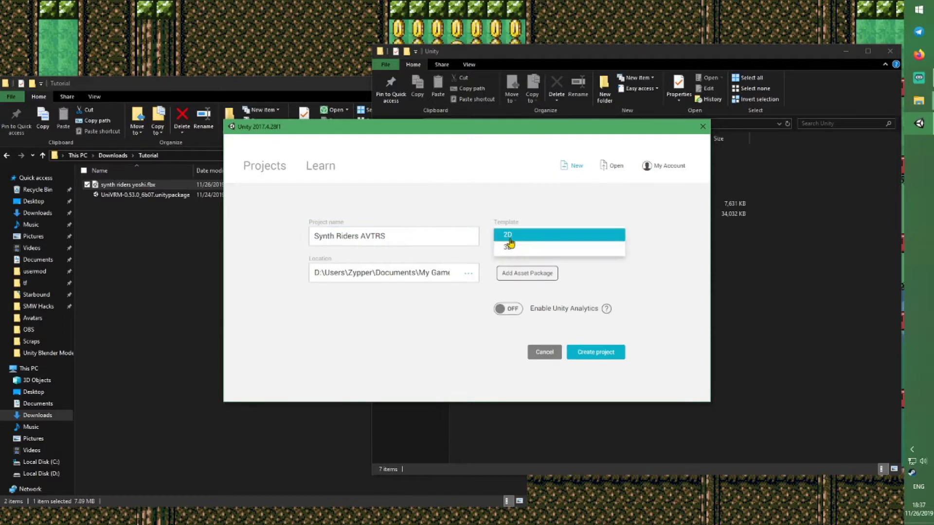
{"action": "left_click", "coordinate": [516, 247]}
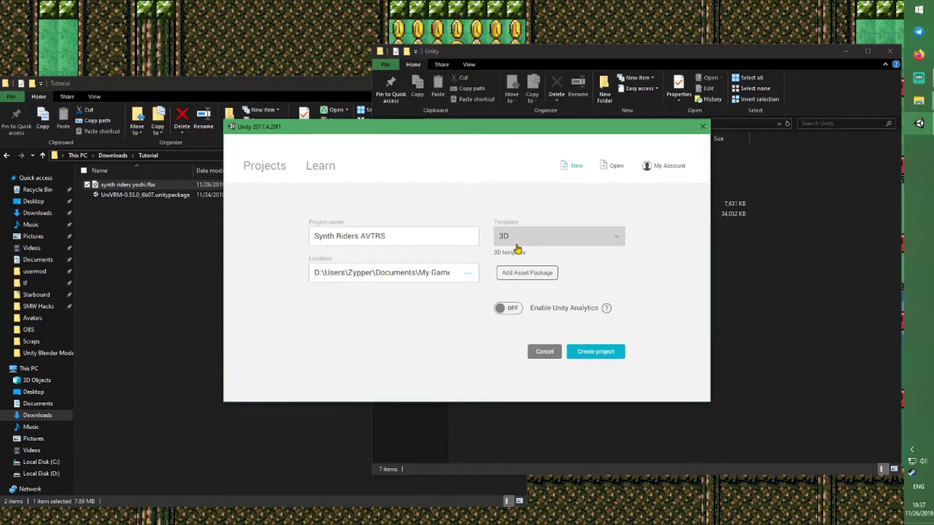
{"action": "double_click", "coordinate": [470, 272]}
{"action": "left_click", "coordinate": [436, 272]}
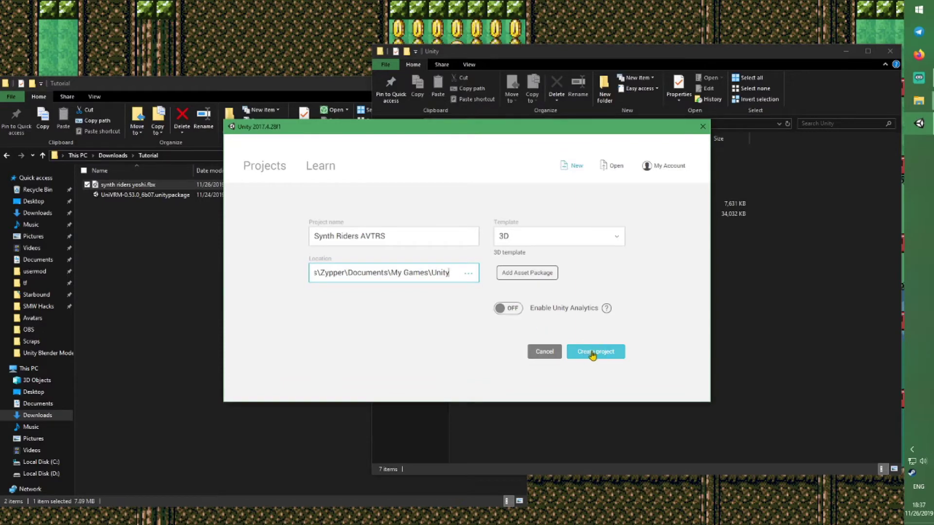
{"action": "left_click", "coordinate": [599, 352]}
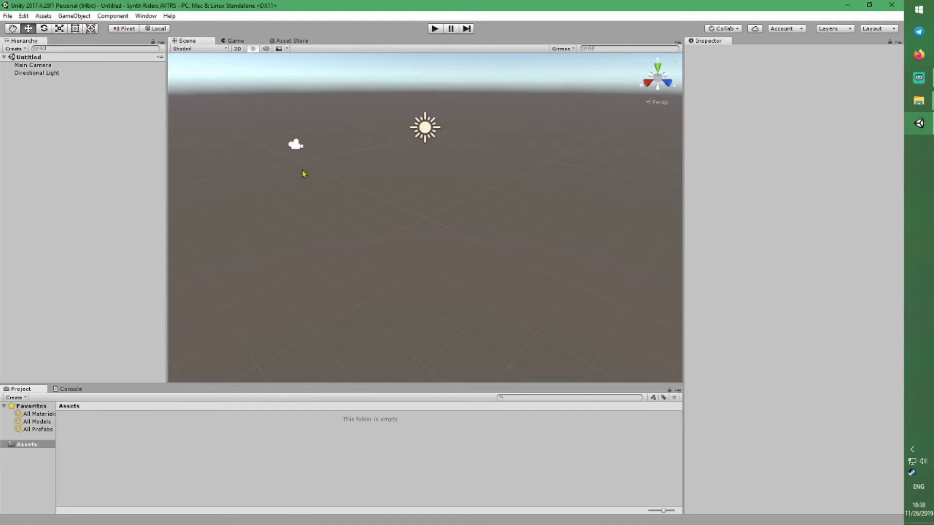
- Import every item of UniVRM-0.53.0_6b07.unitypackage from the Unity folder into the project's Assets
{"action": "left_click", "coordinate": [926, 100]}
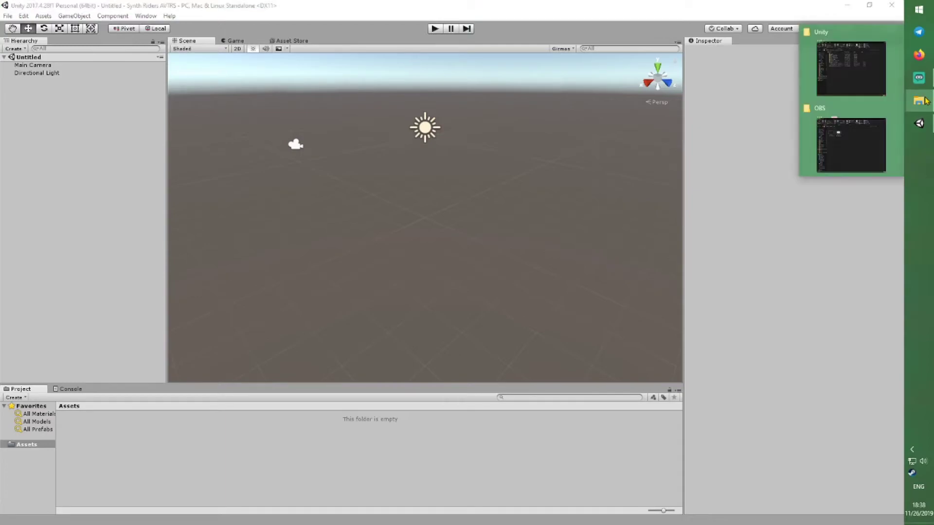
{"action": "left_click", "coordinate": [841, 74]}
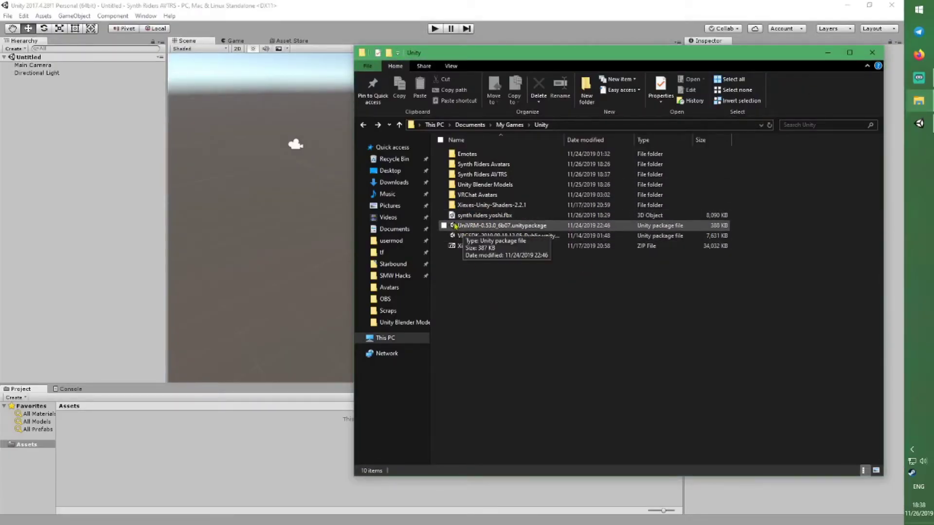
{"action": "left_click_drag", "start_coordinate": [510, 229], "coordinate": [287, 437]}
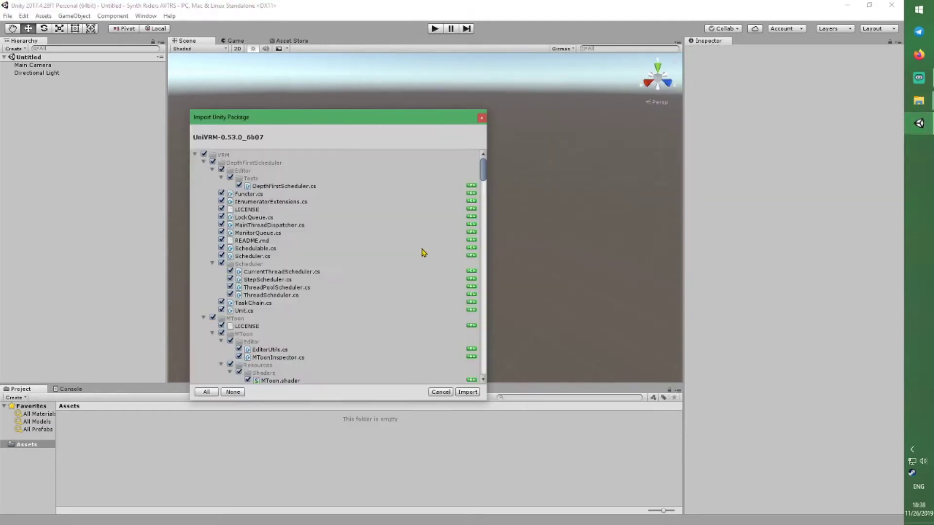
{"action": "left_click_drag", "start_coordinate": [484, 164], "coordinate": [482, 364]}
{"action": "left_click", "coordinate": [207, 393]}
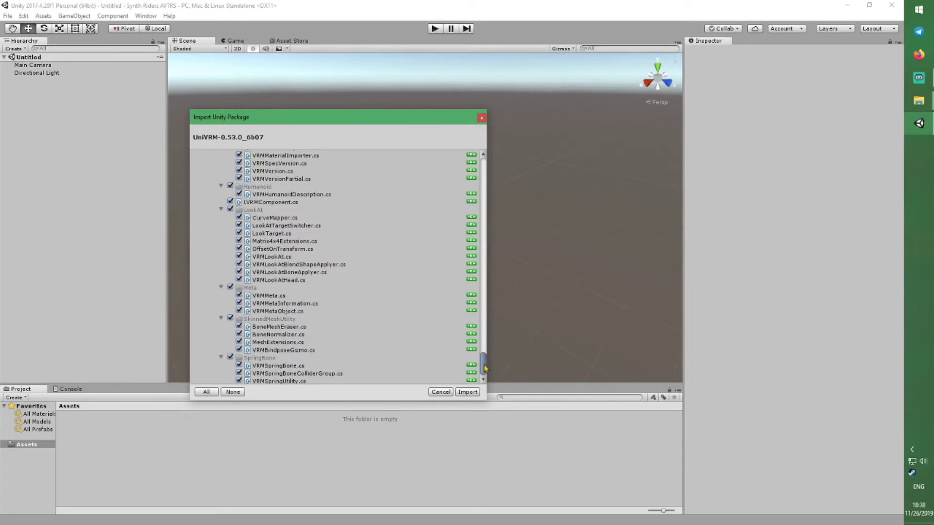
{"action": "left_click", "coordinate": [468, 392]}
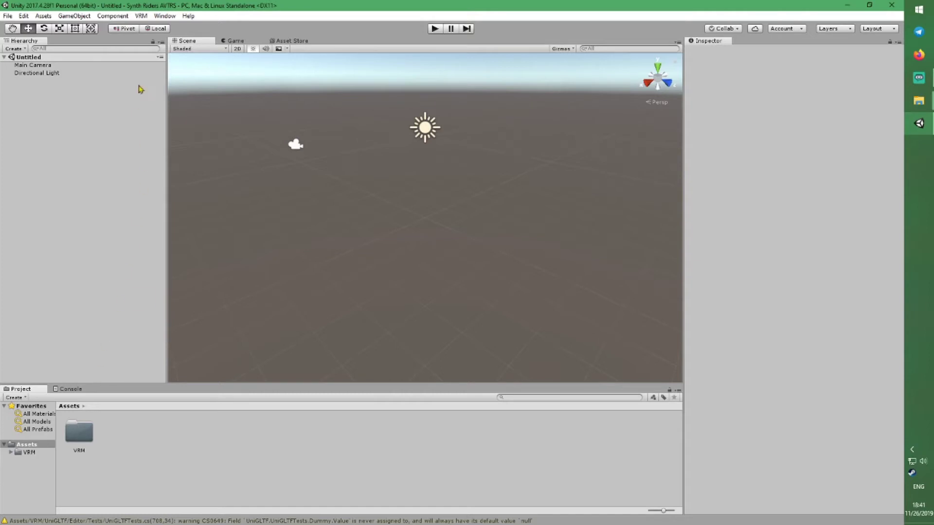
{"action": "left_click", "coordinate": [141, 16]}
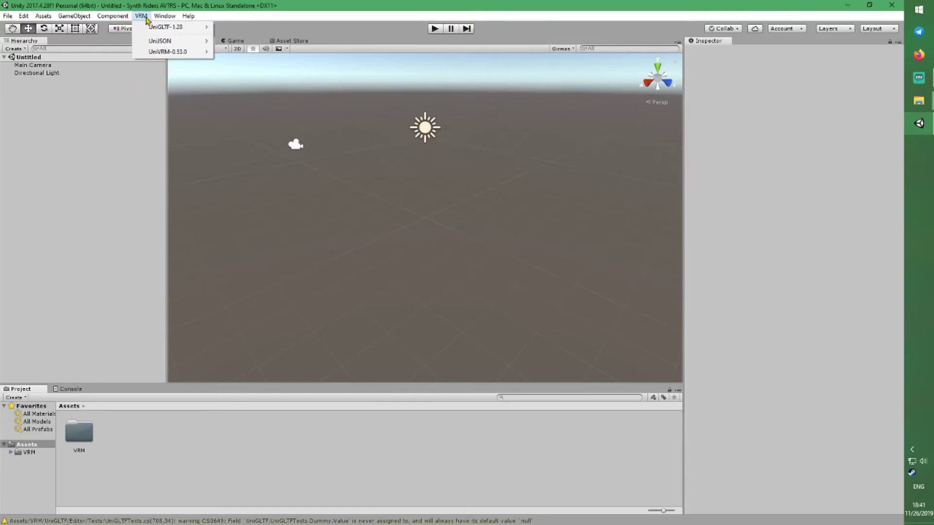
{"action": "mouse_move", "coordinate": [201, 44]}
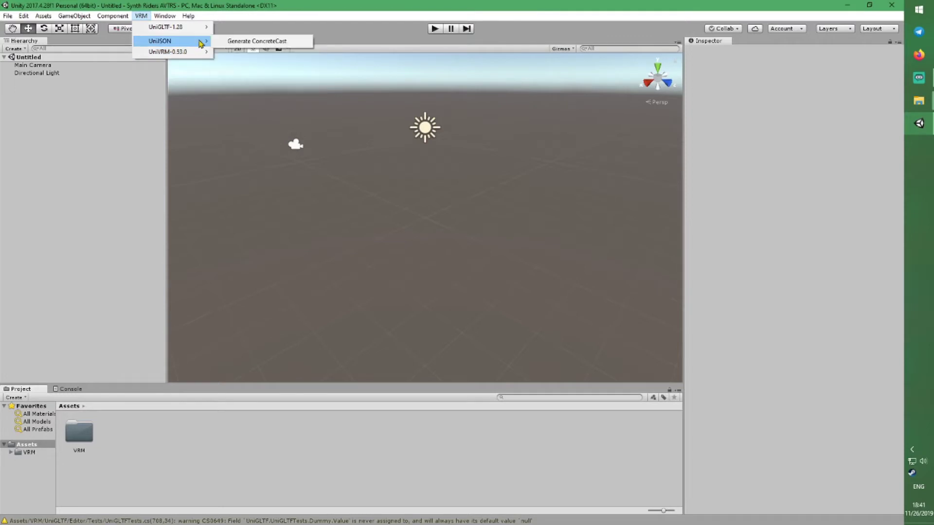
{"action": "left_click", "coordinate": [125, 126]}
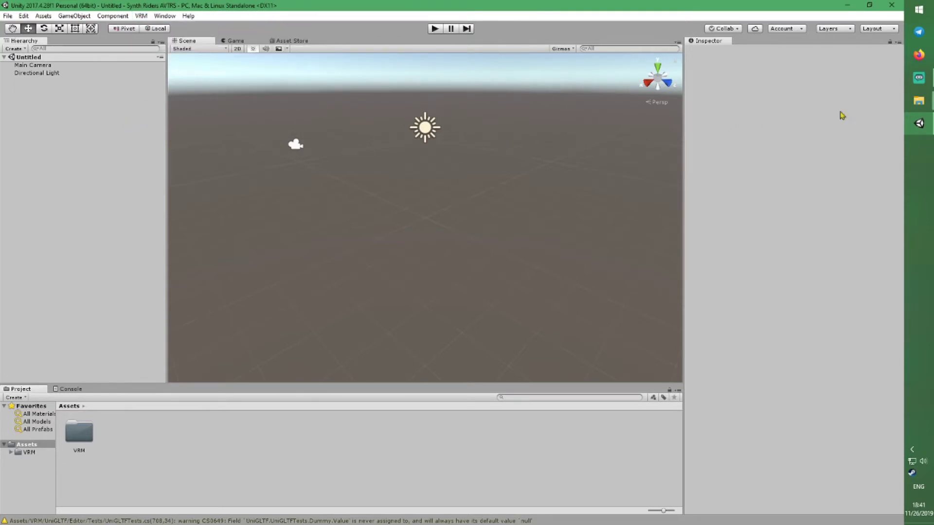
- Import synth riders yoshi.fbx from the Unity folder in File Explorer into the project's Assets
{"action": "mouse_move", "coordinate": [919, 101]}
{"action": "left_click", "coordinate": [856, 73]}
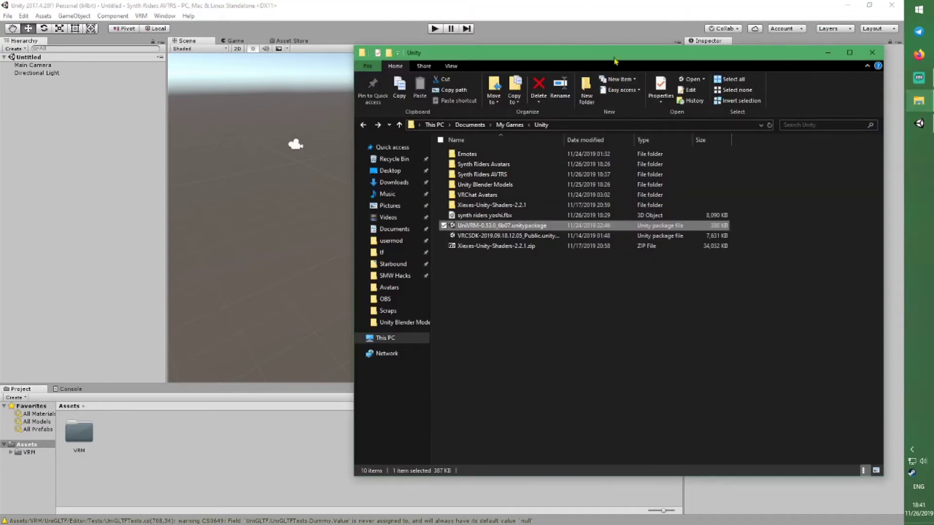
{"action": "left_click_drag", "start_coordinate": [614, 61], "coordinate": [651, 47]}
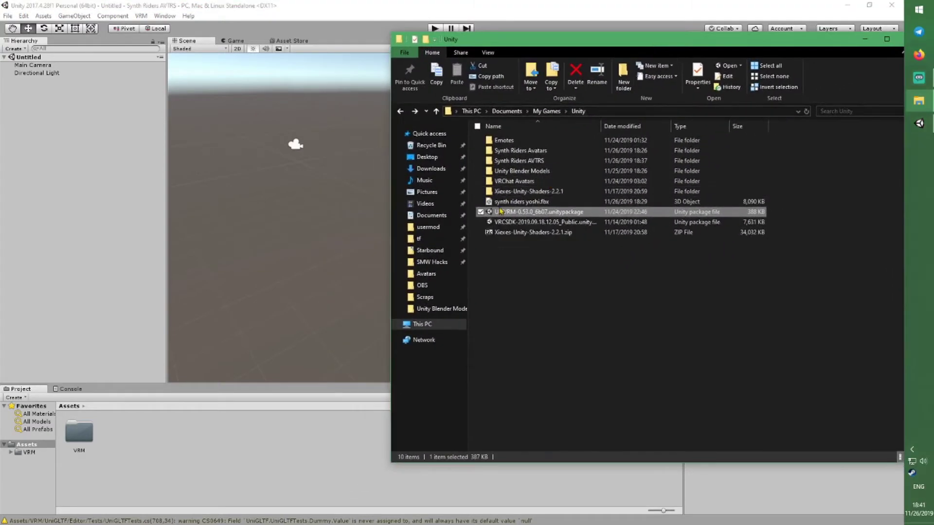
{"action": "left_click_drag", "start_coordinate": [500, 201], "coordinate": [147, 439]}
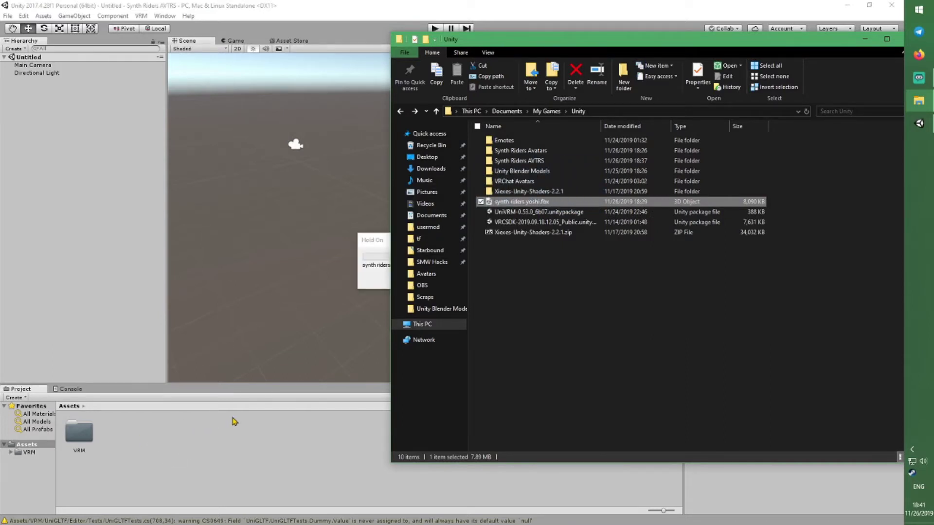
{"action": "left_click", "coordinate": [252, 434]}
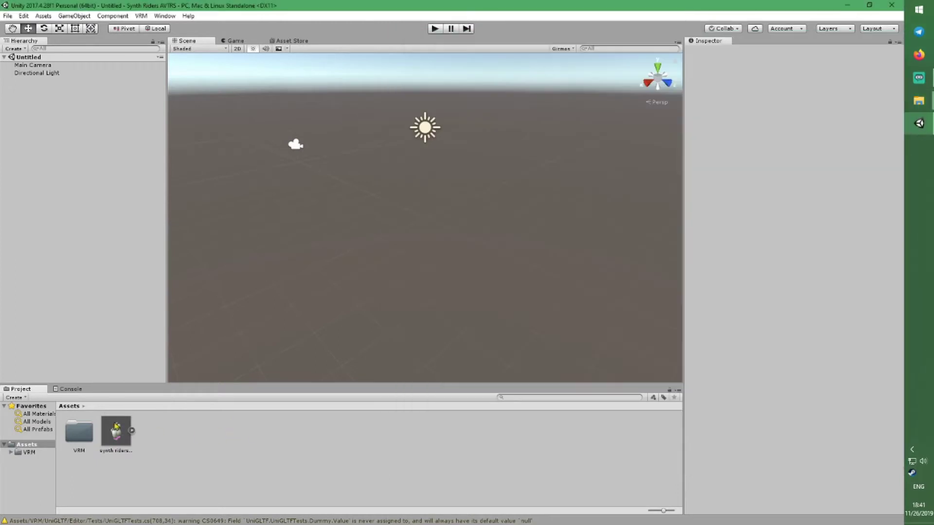
- Preview the synth riders yoshi model and add it from Assets to the scene hierarchy
{"action": "left_click", "coordinate": [121, 437]}
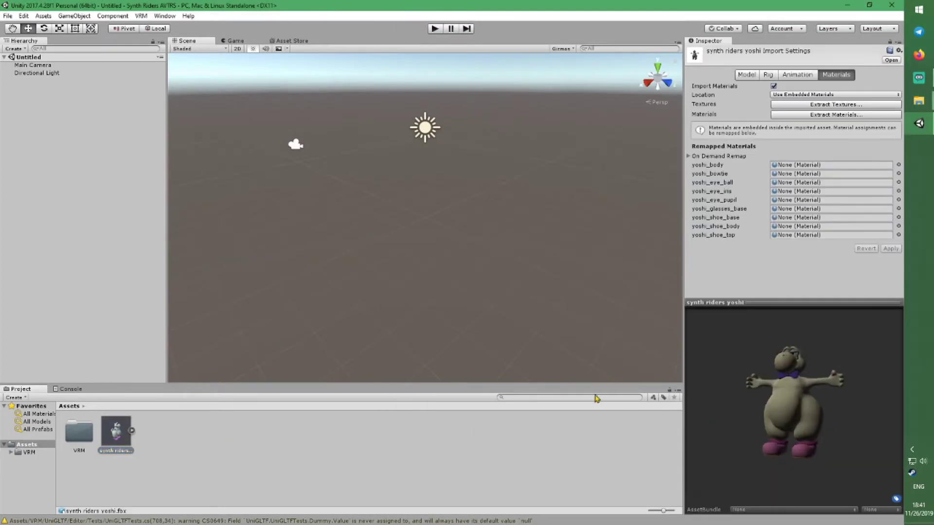
{"action": "left_click", "coordinate": [717, 435]}
{"action": "left_click_drag", "start_coordinate": [718, 434], "coordinate": [673, 421]}
{"action": "left_click_drag", "start_coordinate": [121, 432], "coordinate": [57, 190]}
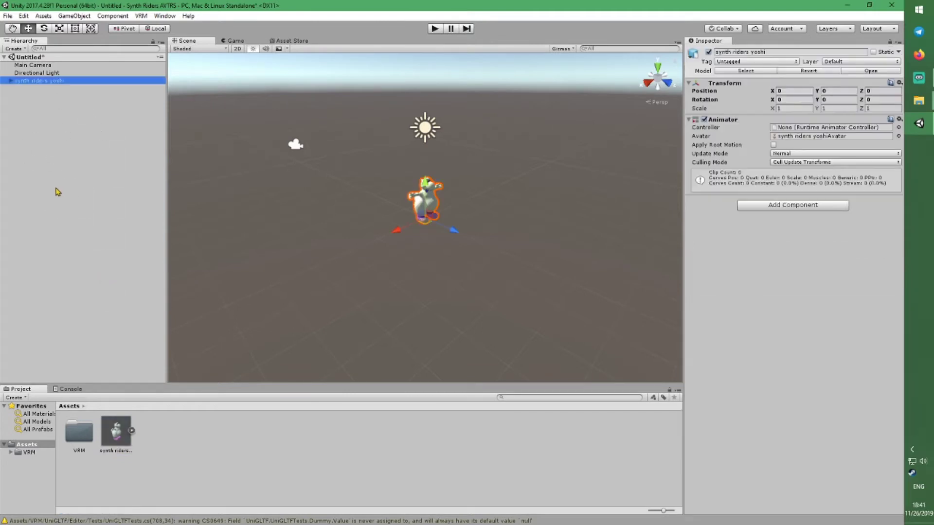
{"action": "scroll", "coordinate": [451, 261], "scroll_direction": "up", "scroll_amount": 3}
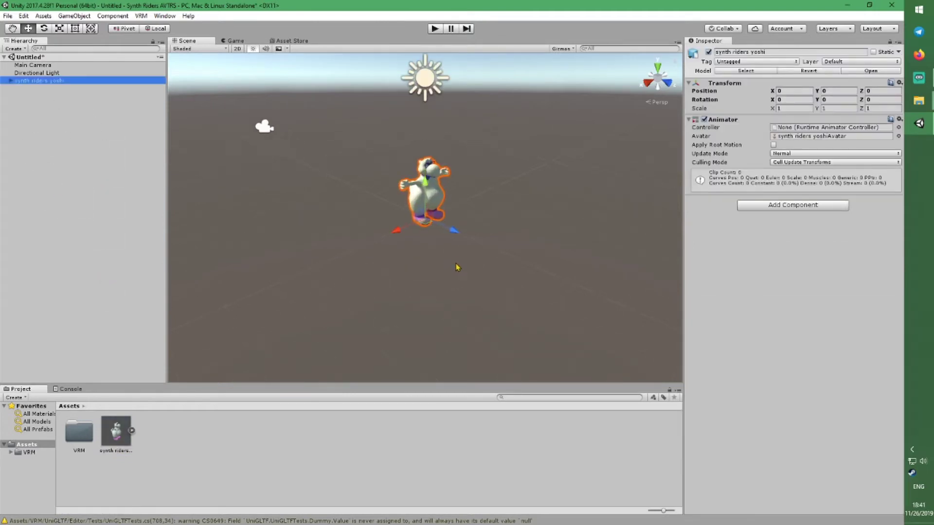
{"action": "left_click_drag", "start_coordinate": [475, 271], "coordinate": [366, 239], "text": "alt"}
{"action": "scroll", "coordinate": [315, 214], "scroll_direction": "up", "scroll_amount": 3}
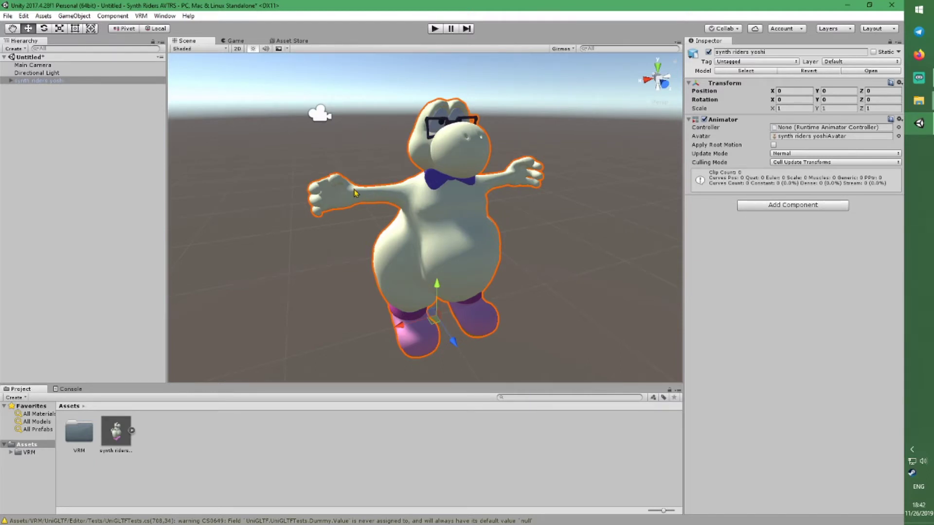
- Set the yoshi model's material location to Use Embedded Materials and extract its textures into the project's Assets folder
{"action": "left_click", "coordinate": [740, 71]}
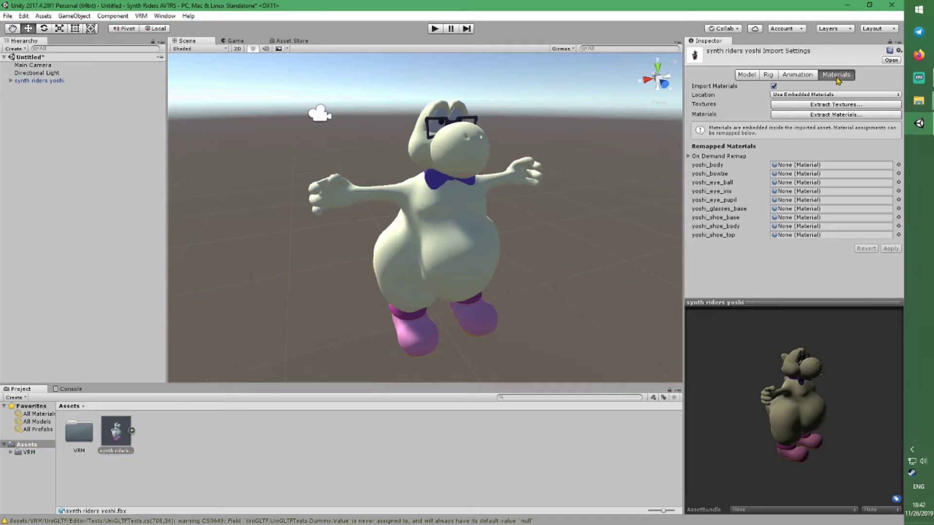
{"action": "left_click", "coordinate": [800, 95]}
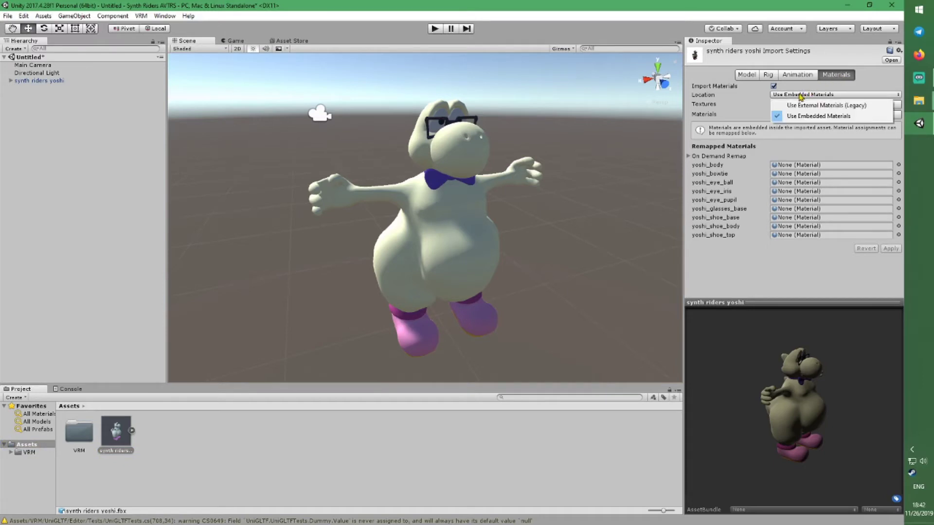
{"action": "left_click", "coordinate": [827, 117]}
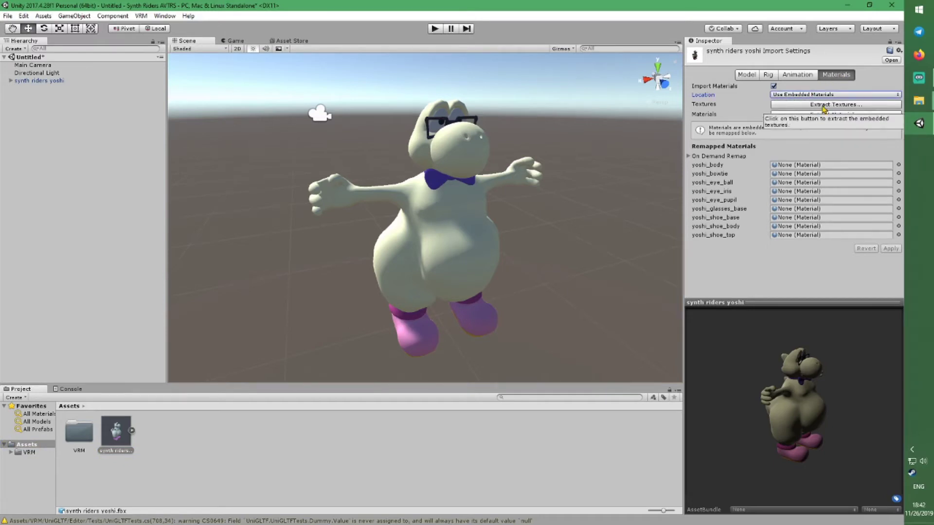
{"action": "left_click", "coordinate": [824, 106]}
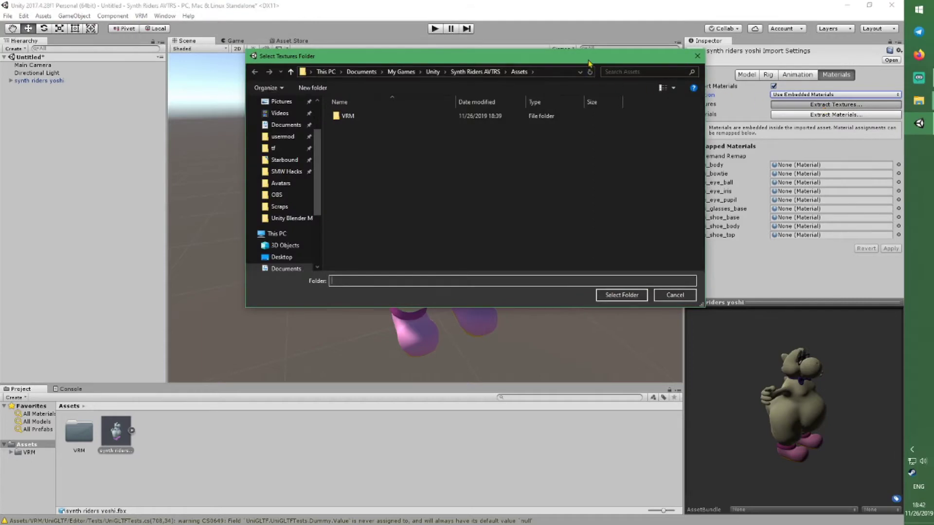
{"action": "left_click_drag", "start_coordinate": [589, 62], "coordinate": [486, 122]}
{"action": "left_click", "coordinate": [518, 352]}
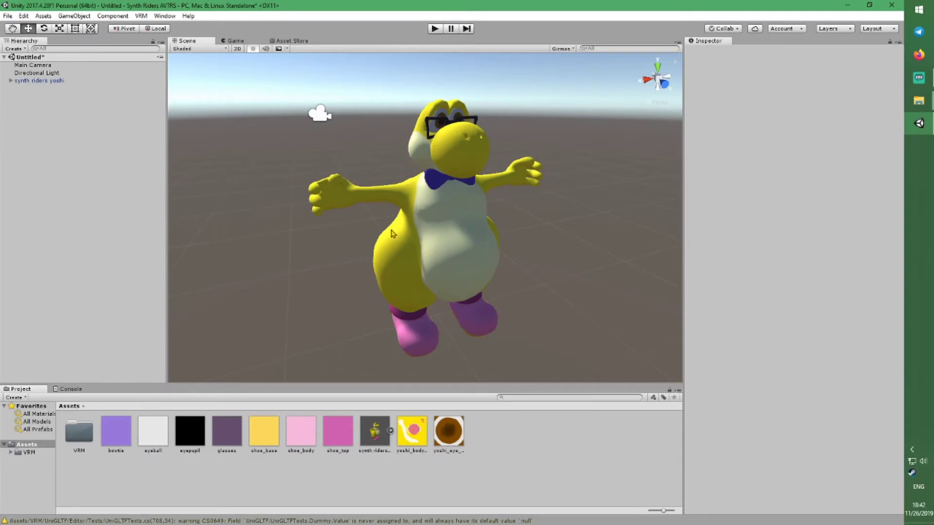
- Set the synth riders yoshi model's rig animation type to Humanoid and apply the import settings
{"action": "left_click_drag", "start_coordinate": [393, 234], "coordinate": [582, 241], "text": "alt"}
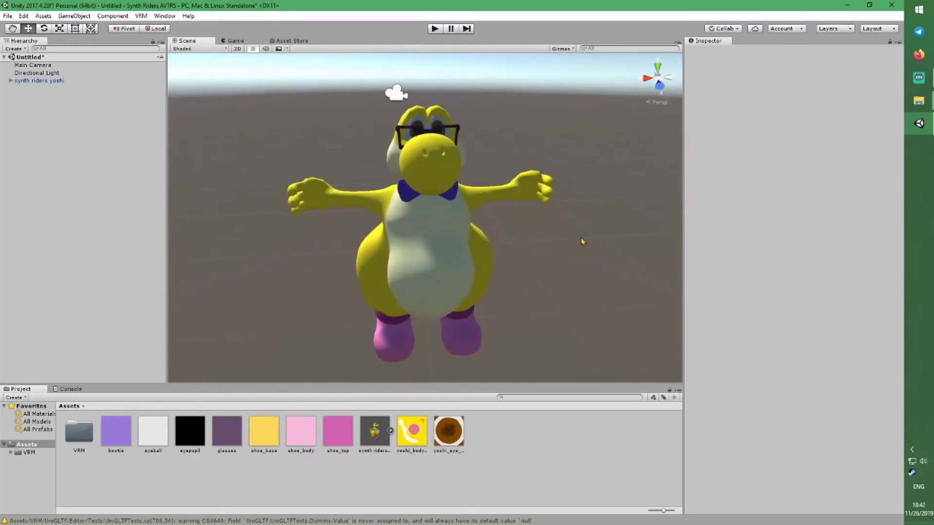
{"action": "left_click", "coordinate": [447, 225]}
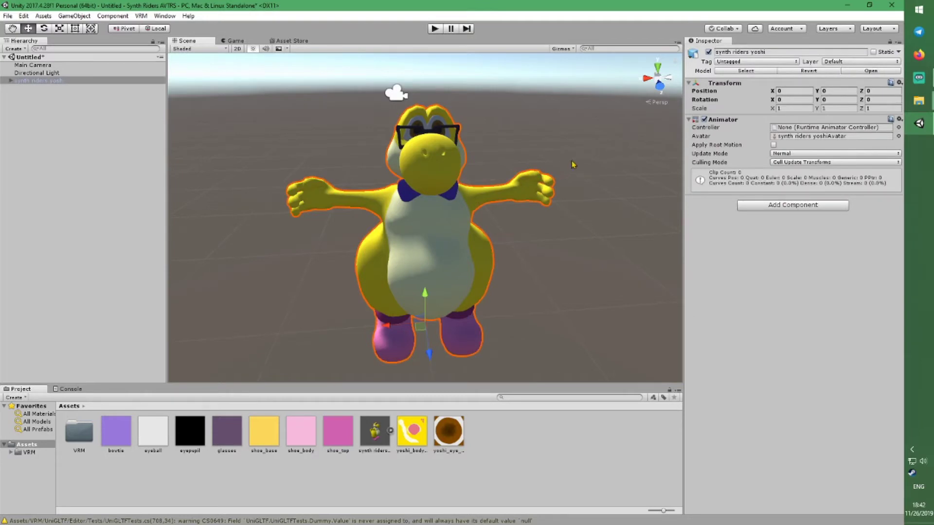
{"action": "left_click", "coordinate": [745, 71]}
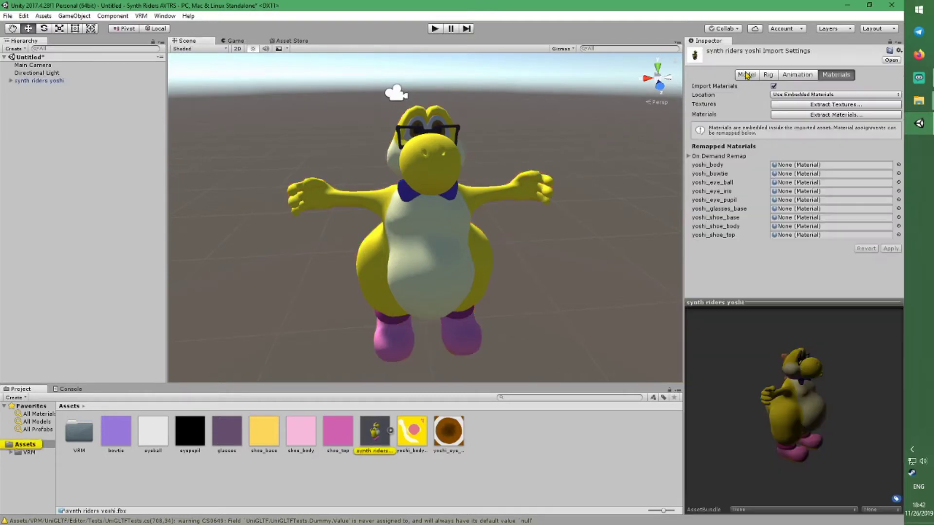
{"action": "left_click", "coordinate": [767, 76]}
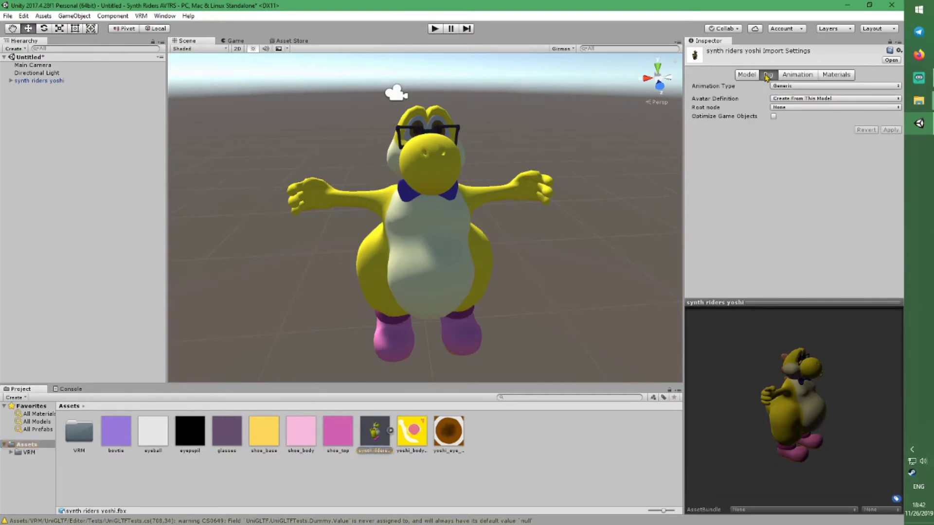
{"action": "left_click", "coordinate": [797, 88]}
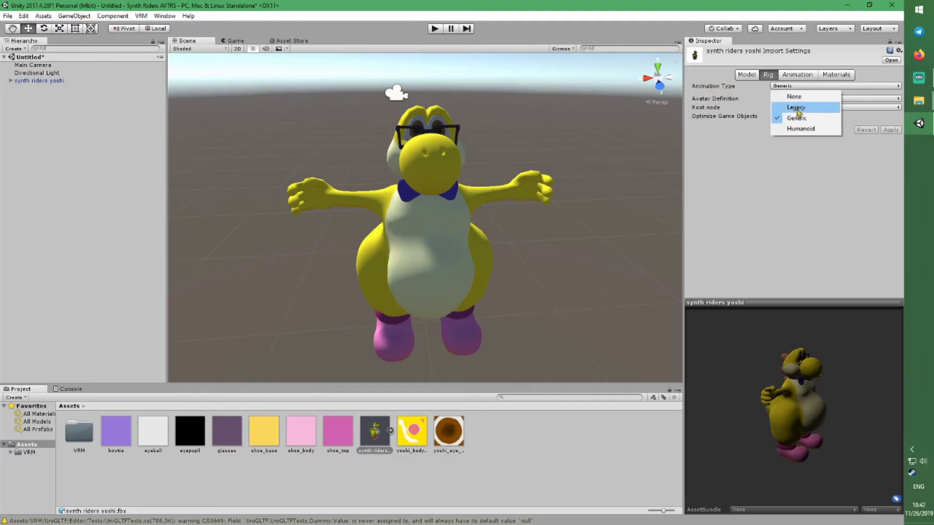
{"action": "left_click", "coordinate": [800, 128]}
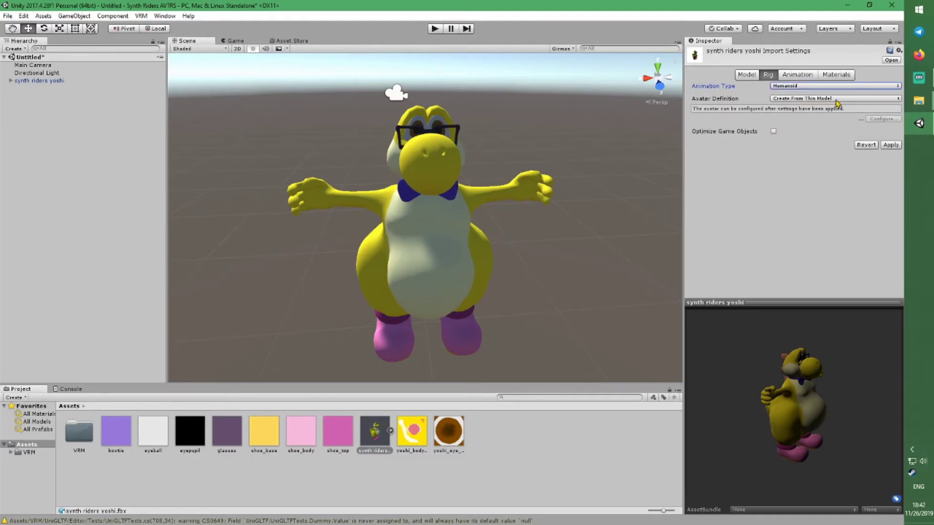
{"action": "left_click", "coordinate": [891, 145]}
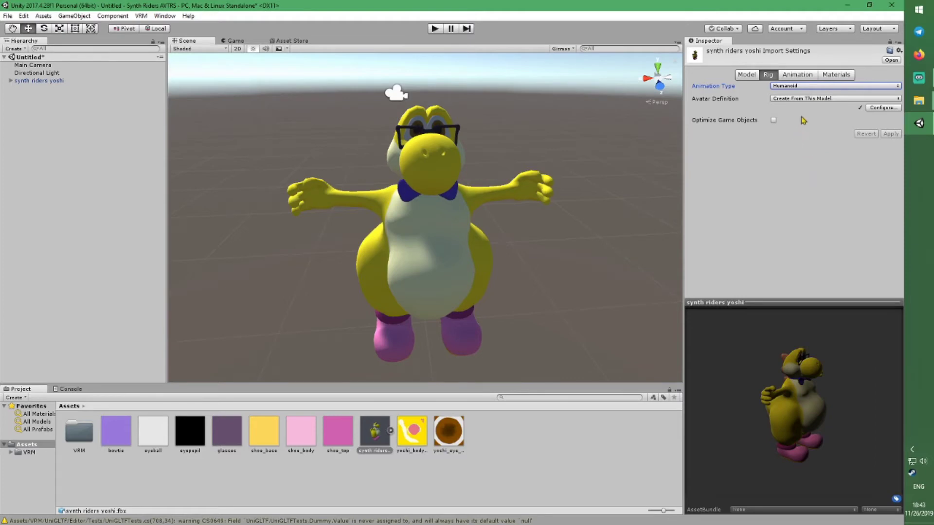
- Open the humanoid avatar's configuration, saving the modified scene as bowtie in the project's Assets folder
{"action": "left_click", "coordinate": [880, 109]}
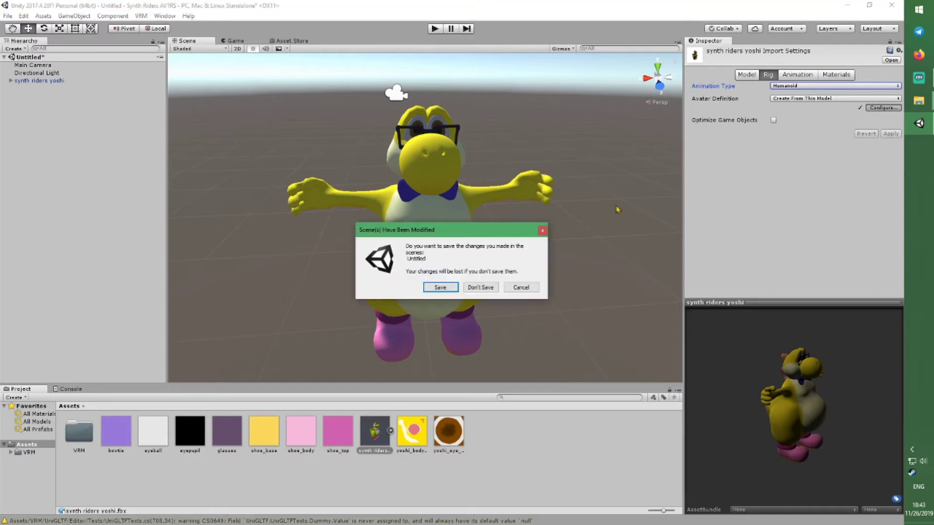
{"action": "left_click", "coordinate": [444, 288]}
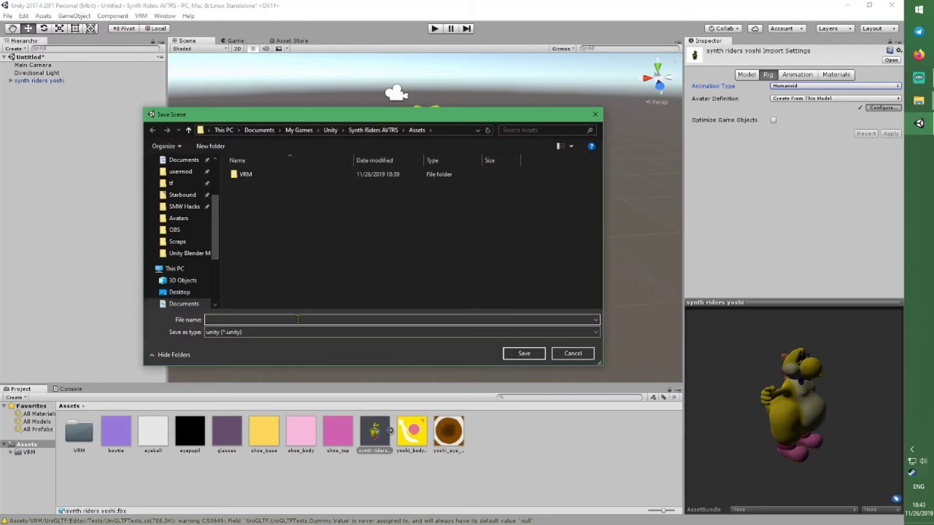
{"action": "type", "text": "b"}
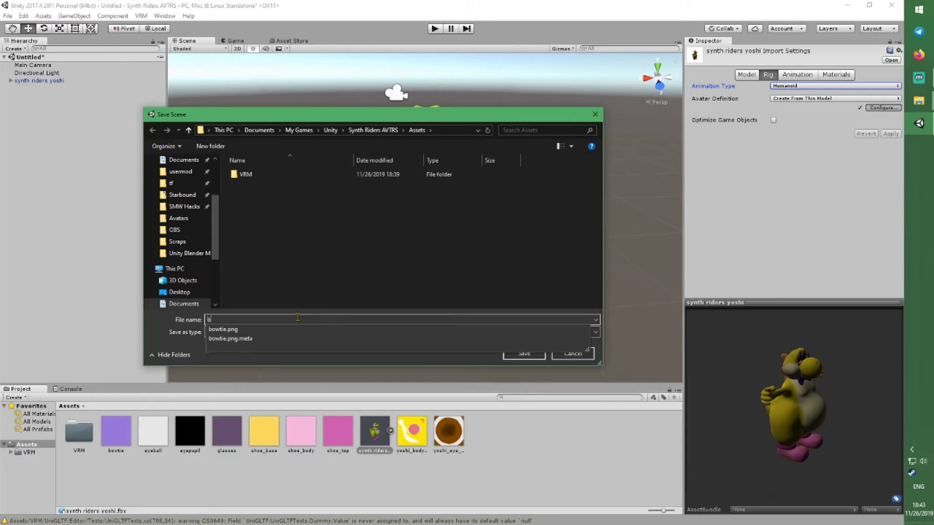
{"action": "type", "text": "owtie"}
{"action": "left_click", "coordinate": [523, 353]}
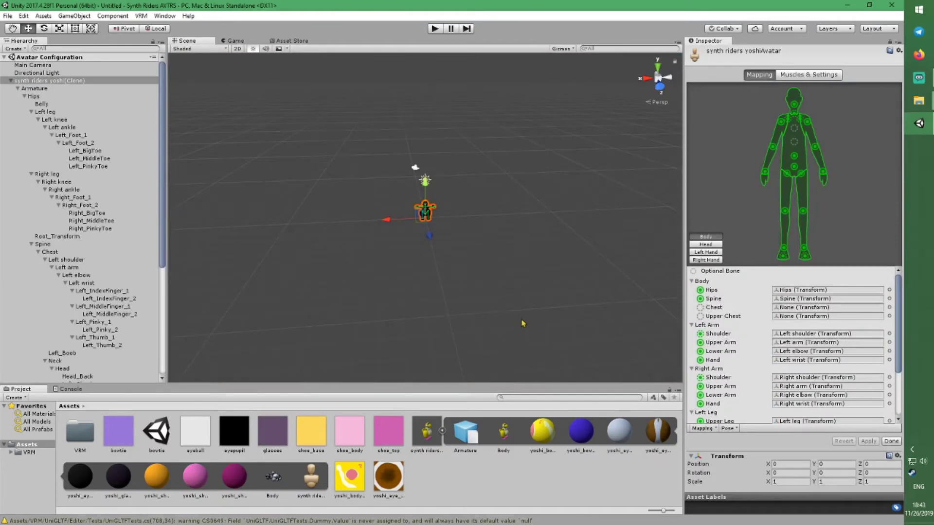
- Examine the yoshi model's skeleton from several angles and its bone hierarchy in the avatar configuration
{"action": "left_click_drag", "start_coordinate": [487, 251], "coordinate": [409, 239], "text": "alt"}
{"action": "scroll", "coordinate": [352, 229], "scroll_direction": "up", "scroll_amount": 10, "text": "alt"}
{"action": "scroll", "coordinate": [409, 239], "scroll_direction": "down", "scroll_amount": 4, "text": "alt"}
{"action": "scroll", "coordinate": [409, 239], "scroll_direction": "up", "scroll_amount": 4, "text": "alt"}
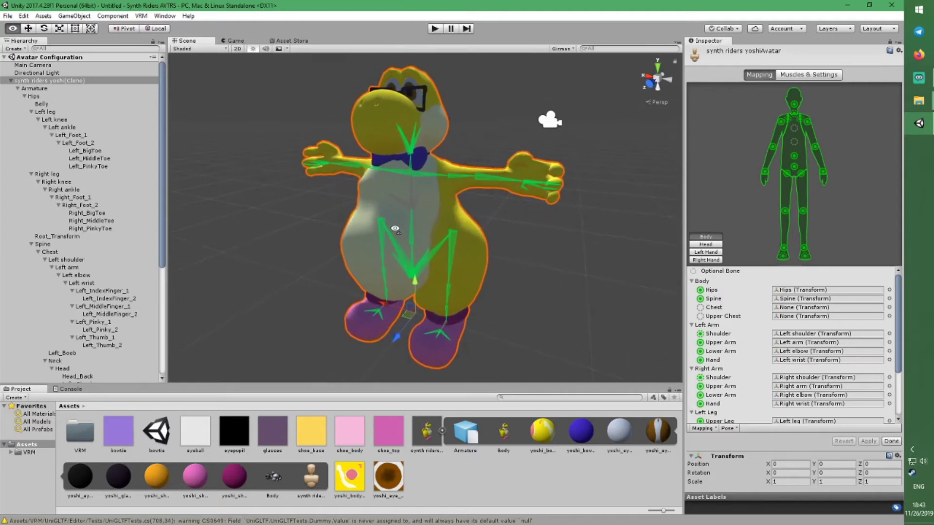
{"action": "mouse_move", "coordinate": [163, 134]}
{"action": "left_mouse_down"}
{"action": "mouse_move", "coordinate": [164, 234]}
{"action": "mouse_move", "coordinate": [177, 142]}
{"action": "left_mouse_up"}
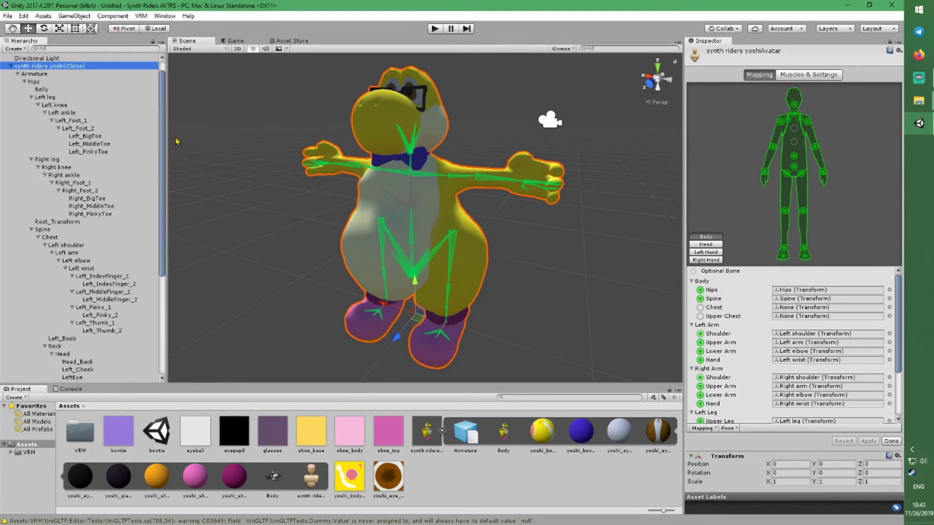
{"action": "right_click_drag", "start_coordinate": [569, 298], "coordinate": [564, 266]}
{"action": "key", "text": "w"}
{"action": "key", "text": "w"}
{"action": "key", "text": "s"}
{"action": "left_click", "coordinate": [456, 274]}
{"action": "left_click", "coordinate": [456, 268]}
{"action": "key", "text": "s"}
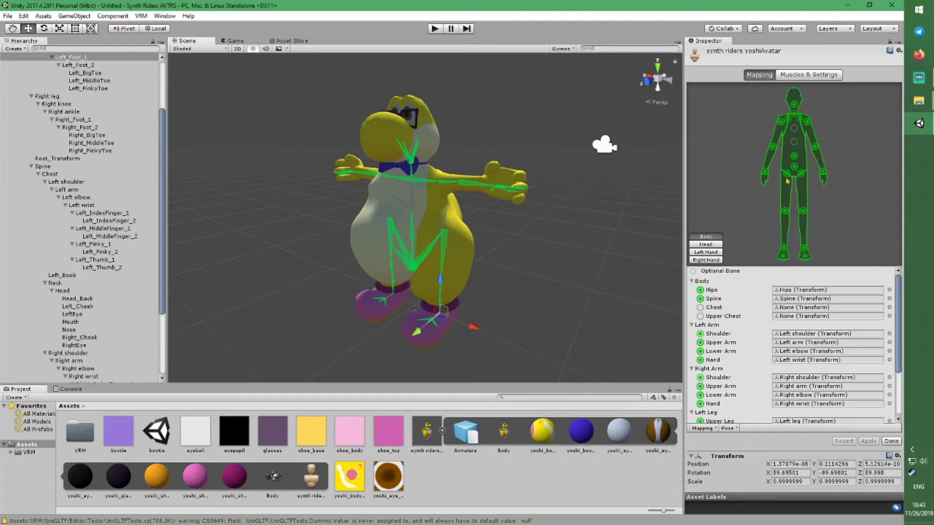
- Assign the Chest bone to the avatar's Chest slot and the Left arm bone to the left Upper Arm slot
{"action": "mouse_move", "coordinate": [901, 292]}
{"action": "left_mouse_down"}
{"action": "mouse_move", "coordinate": [903, 343]}
{"action": "mouse_move", "coordinate": [902, 295]}
{"action": "left_mouse_up"}
{"action": "left_click", "coordinate": [786, 302]}
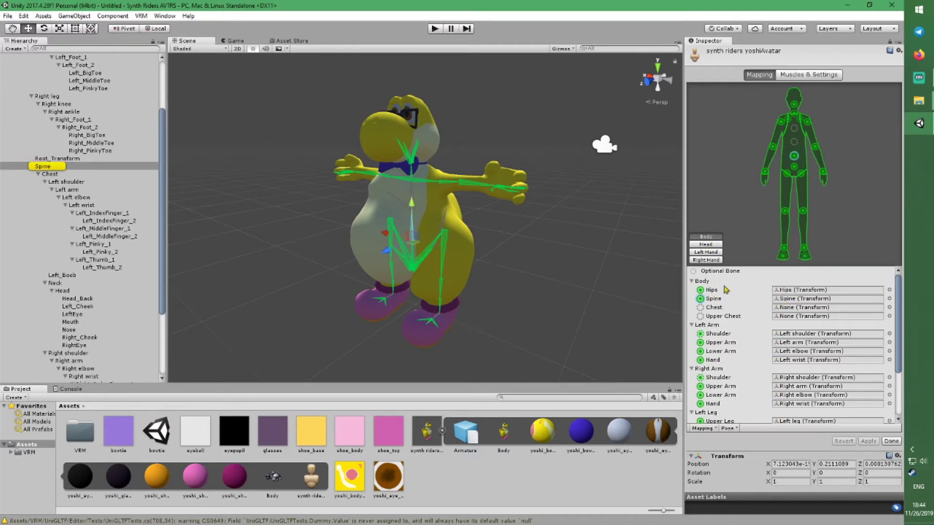
{"action": "scroll", "coordinate": [523, 268], "scroll_direction": "up", "scroll_amount": 5, "text": "alt"}
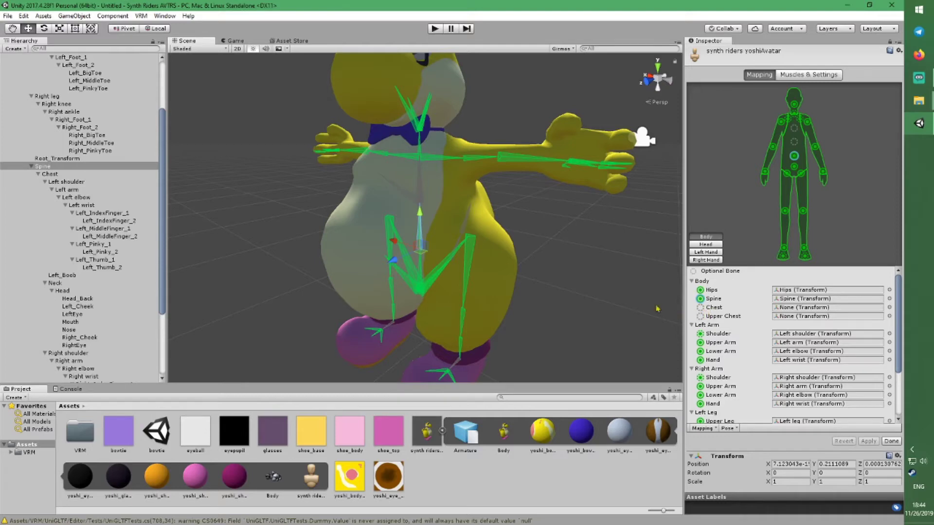
{"action": "left_click", "coordinate": [604, 293]}
{"action": "left_click_drag", "start_coordinate": [411, 183], "coordinate": [784, 309]}
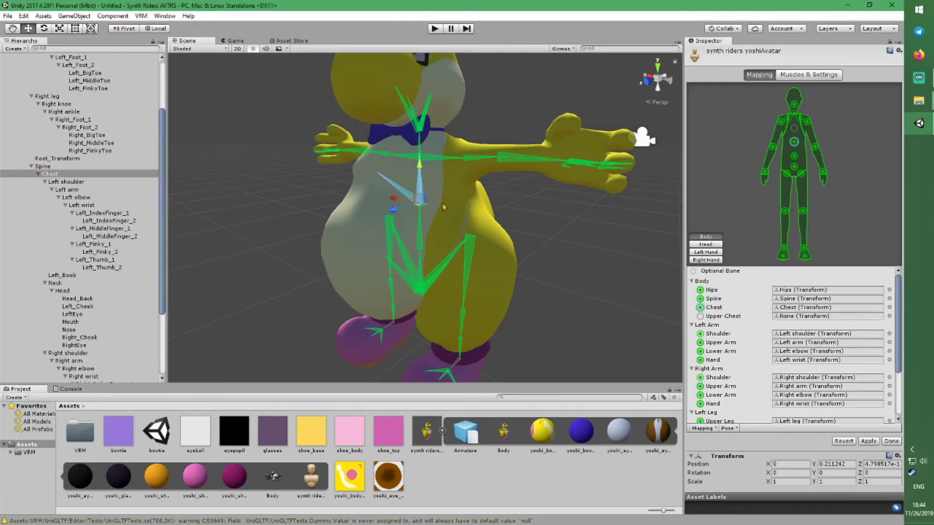
{"action": "left_click_drag", "start_coordinate": [479, 158], "coordinate": [827, 343]}
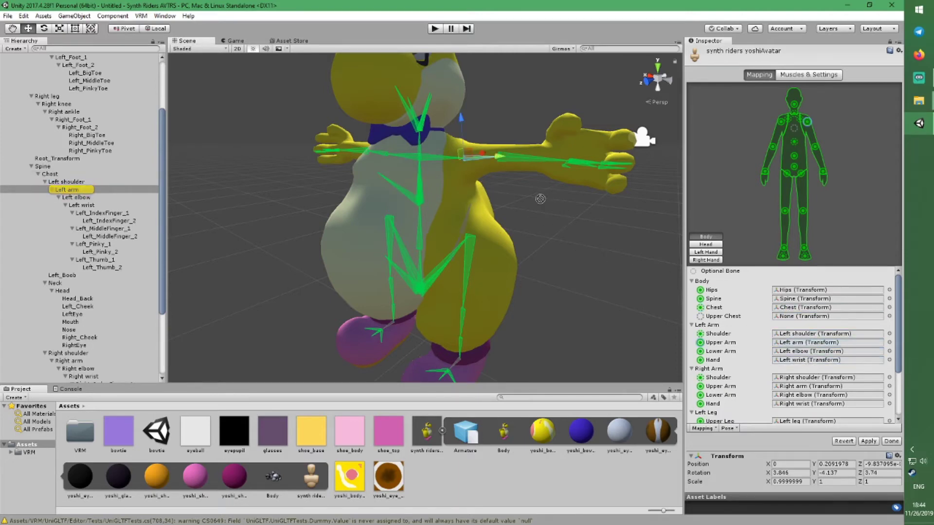
- Assign the Left_Foot_1 bone to the Foot slot of the avatar's left leg
{"action": "scroll", "coordinate": [735, 364], "scroll_direction": "down", "scroll_amount": 5}
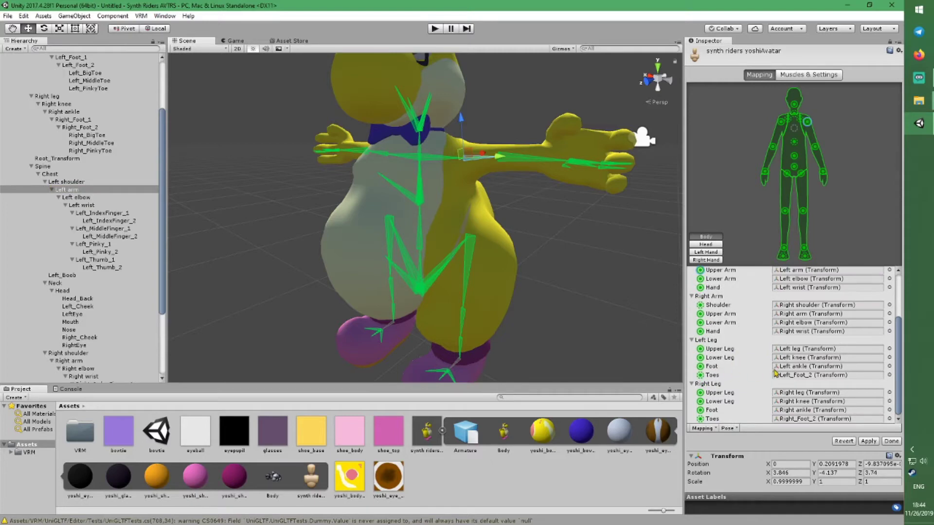
{"action": "left_click", "coordinate": [710, 367]}
{"action": "key", "text": "f"}
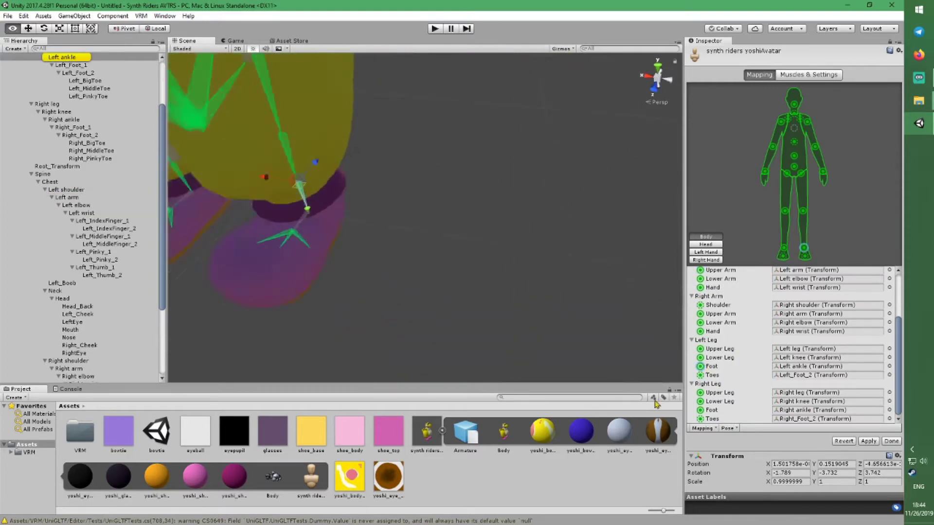
{"action": "right_click_drag", "start_coordinate": [657, 404], "coordinate": [541, 344]}
{"action": "left_click_drag", "start_coordinate": [407, 275], "coordinate": [793, 367]}
{"action": "right_click_drag", "start_coordinate": [575, 308], "coordinate": [530, 288]}
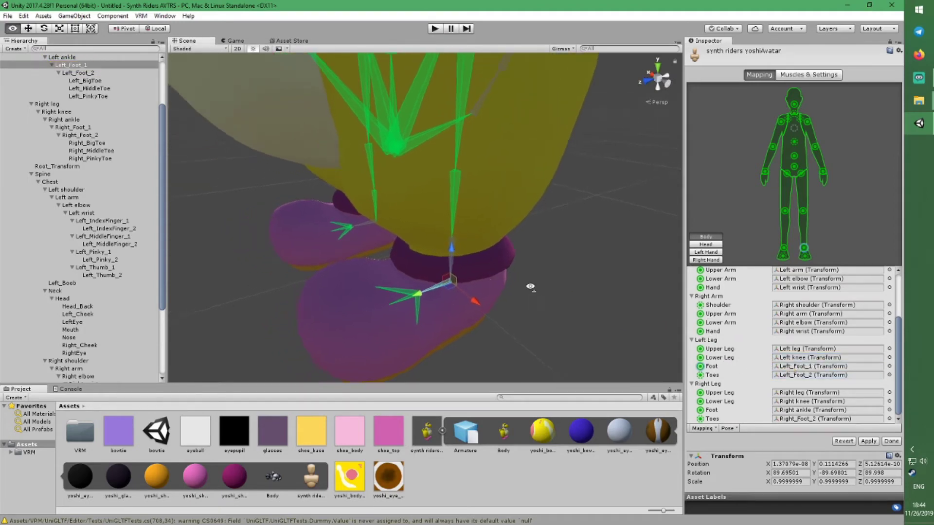
- Assign the Right_Foot_1 bone to the Foot slot of the avatar's right leg
{"action": "left_click", "coordinate": [375, 227]}
{"action": "left_click", "coordinate": [793, 378]}
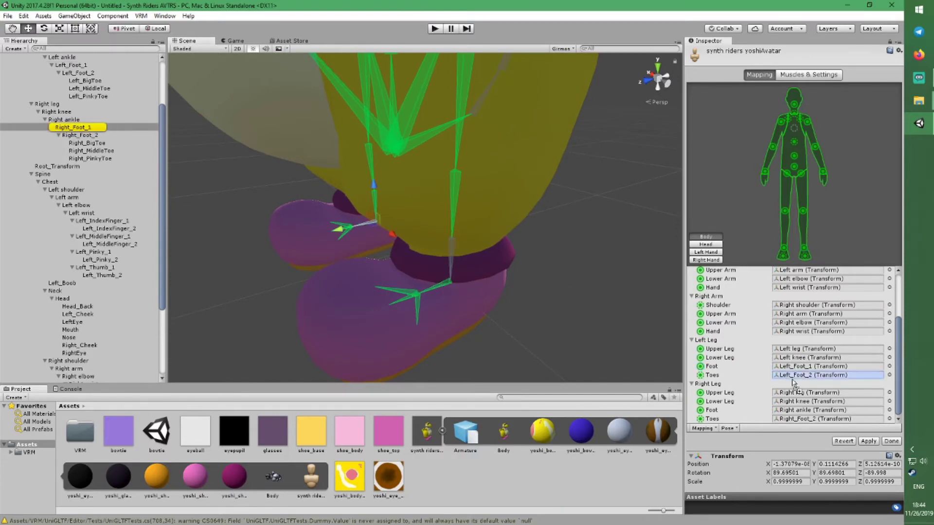
{"action": "left_click_drag", "start_coordinate": [793, 382], "coordinate": [813, 412]}
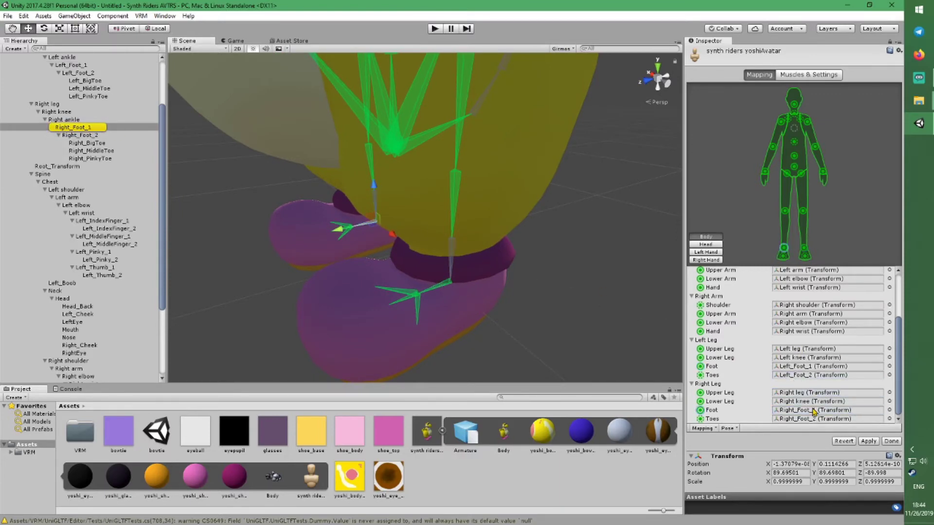
- Review the finger bone mappings of both hands and the Neck and Head bones in the head mapping
{"action": "right_click_drag", "start_coordinate": [556, 282], "coordinate": [659, 241]}
{"action": "key", "text": "s"}
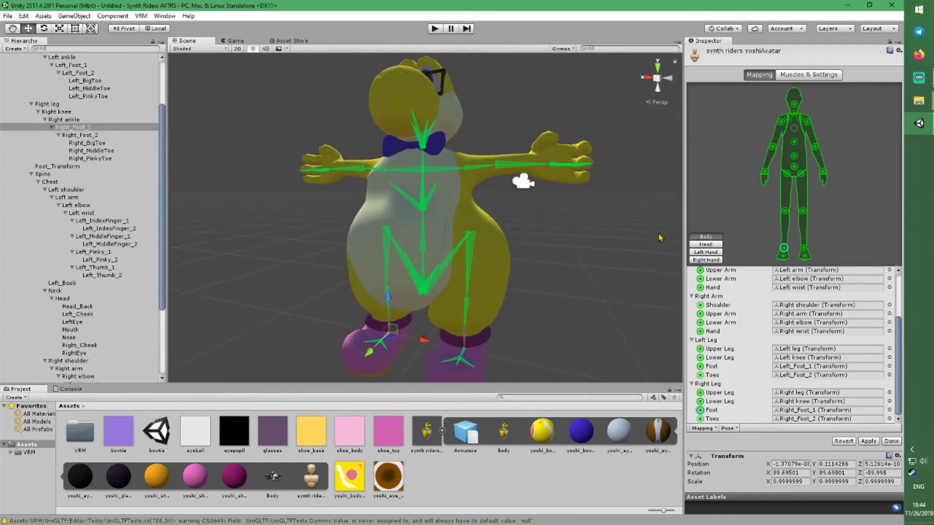
{"action": "left_click", "coordinate": [705, 252]}
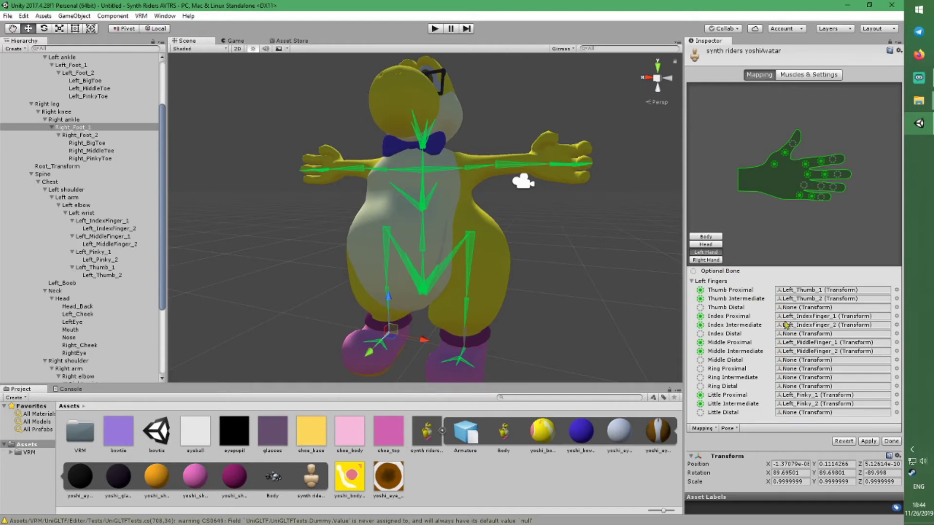
{"action": "left_click", "coordinate": [720, 261]}
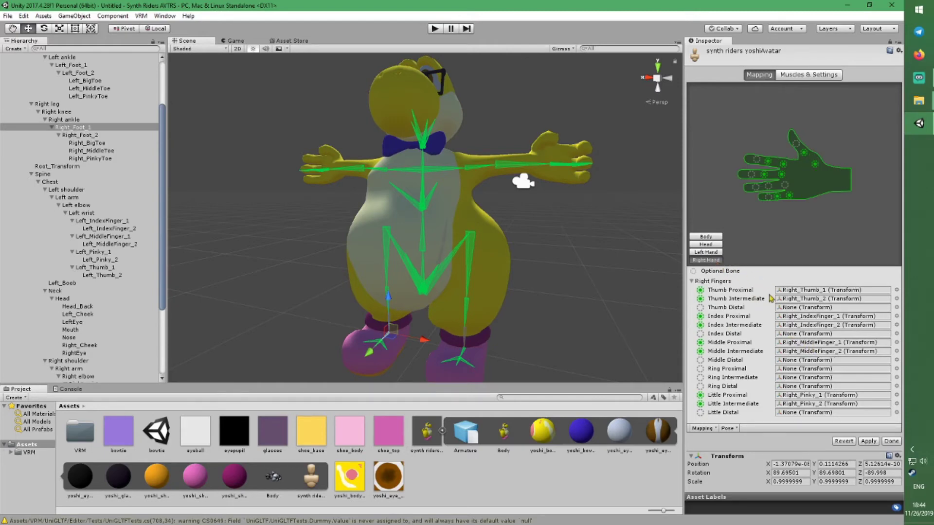
{"action": "left_click", "coordinate": [707, 245]}
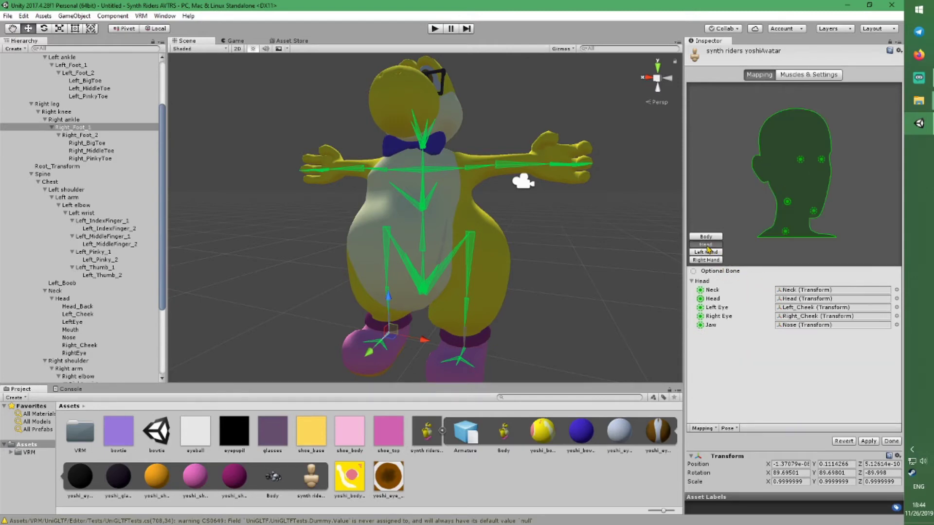
{"action": "left_click", "coordinate": [705, 292]}
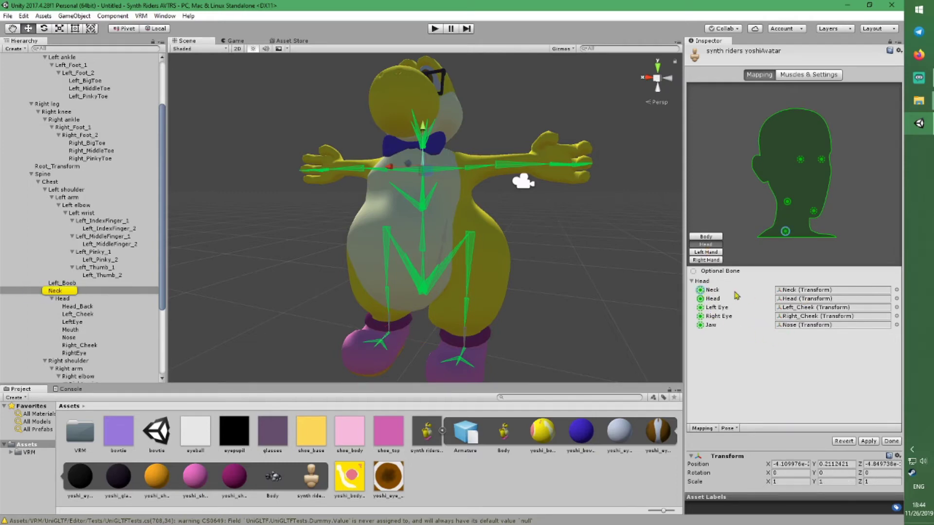
{"action": "left_click", "coordinate": [713, 298]}
{"action": "left_click_drag", "start_coordinate": [560, 266], "coordinate": [536, 238], "text": "alt"}
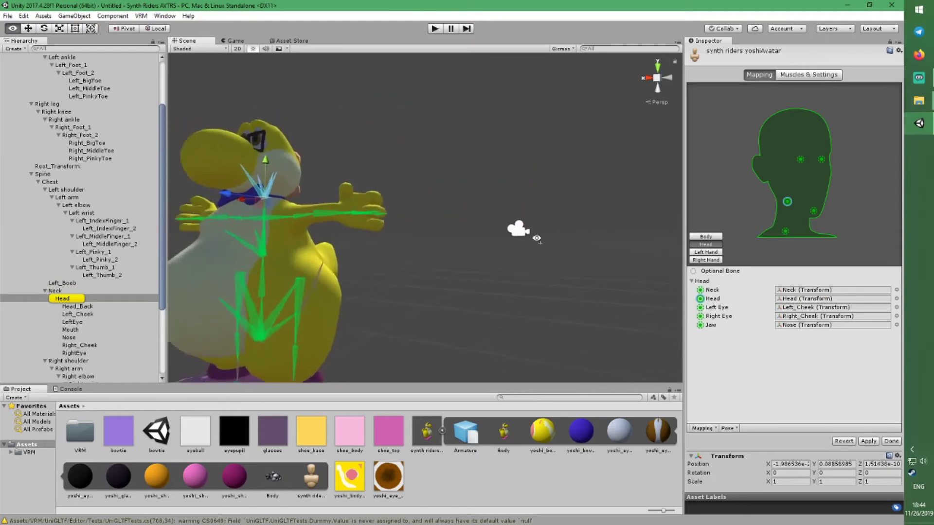
{"action": "right_click_drag", "start_coordinate": [536, 238], "coordinate": [507, 235]}
{"action": "key", "text": "a"}
{"action": "key", "text": "w"}
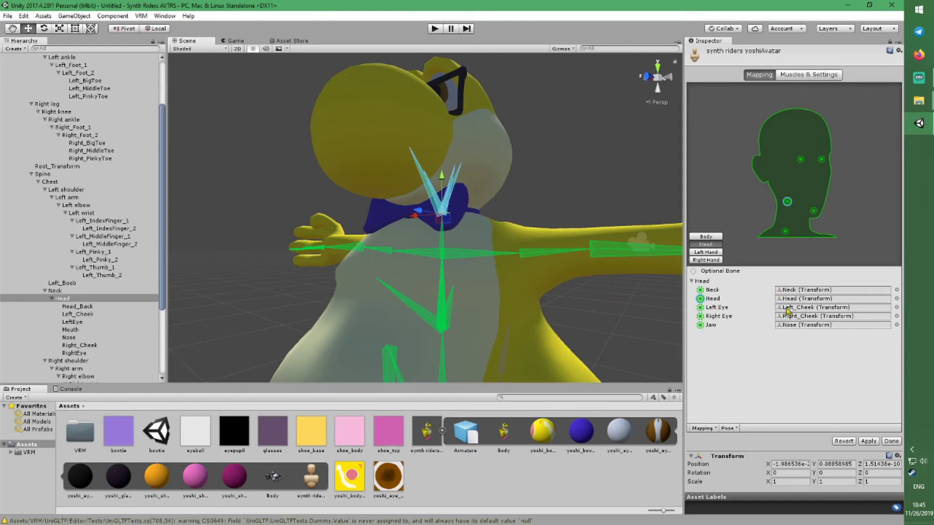
- Assign the LeftEye and RightEye bones to the avatar's Left Eye and Right Eye slots
{"action": "left_click", "coordinate": [710, 309]}
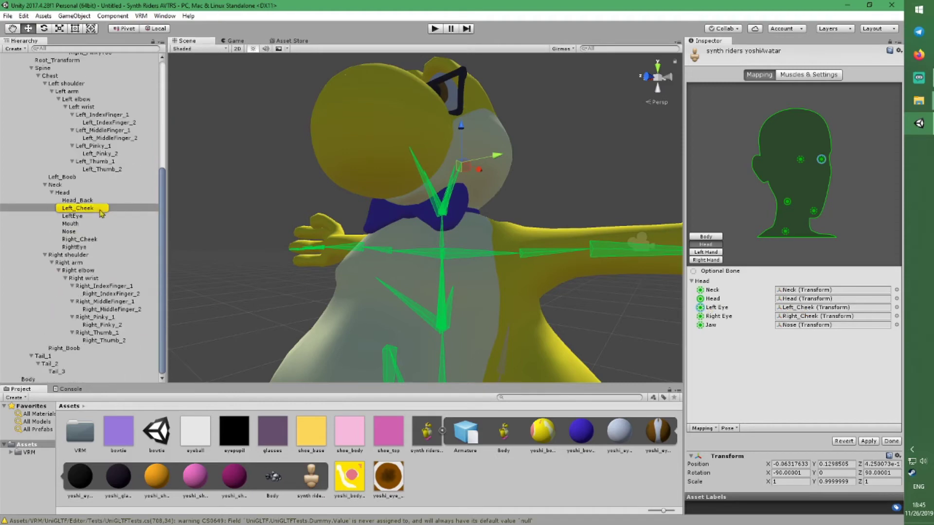
{"action": "left_click_drag", "start_coordinate": [582, 310], "coordinate": [820, 309]}
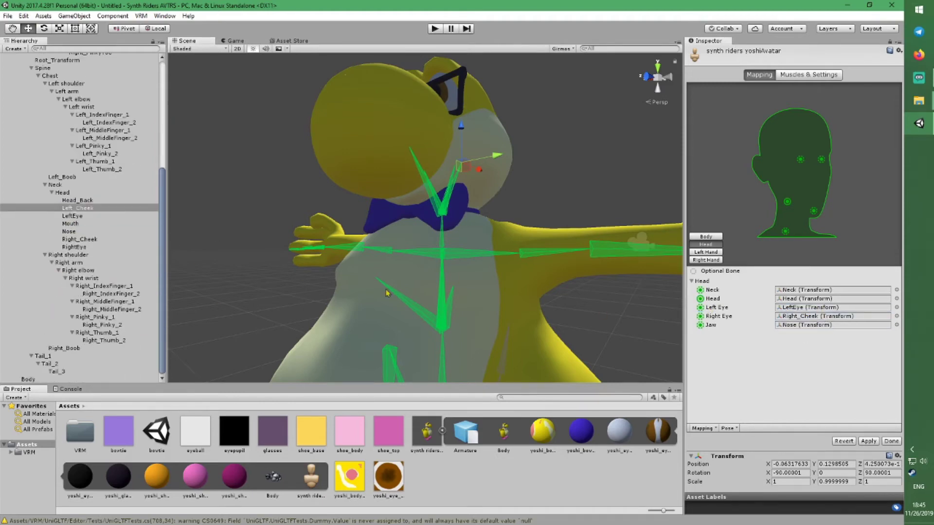
{"action": "left_click_drag", "start_coordinate": [76, 248], "coordinate": [803, 318]}
- Inspect the bone mapped to the avatar's Jaw and clear that slot to None
{"action": "left_click", "coordinate": [703, 326]}
{"action": "left_click_drag", "start_coordinate": [517, 287], "coordinate": [501, 342], "text": "alt"}
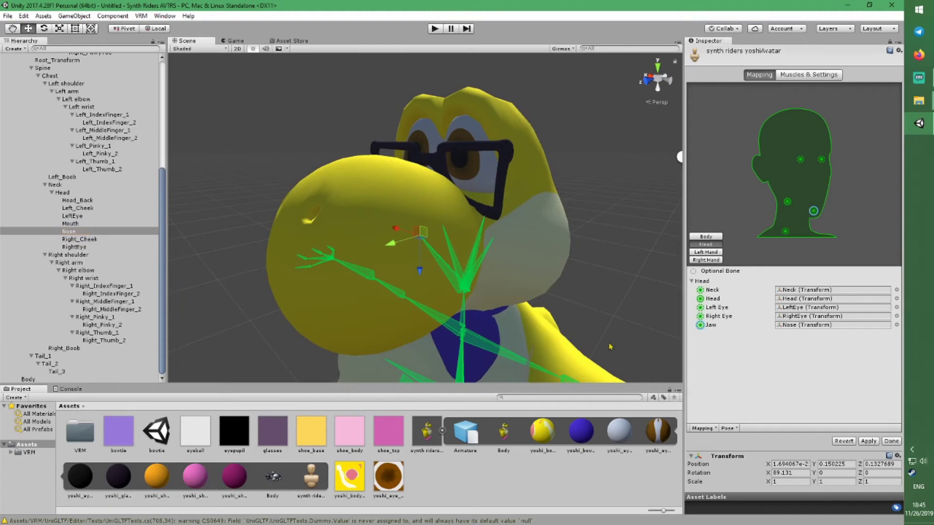
{"action": "left_click", "coordinate": [701, 326]}
{"action": "left_click", "coordinate": [710, 326]}
{"action": "key", "text": "Delete"}
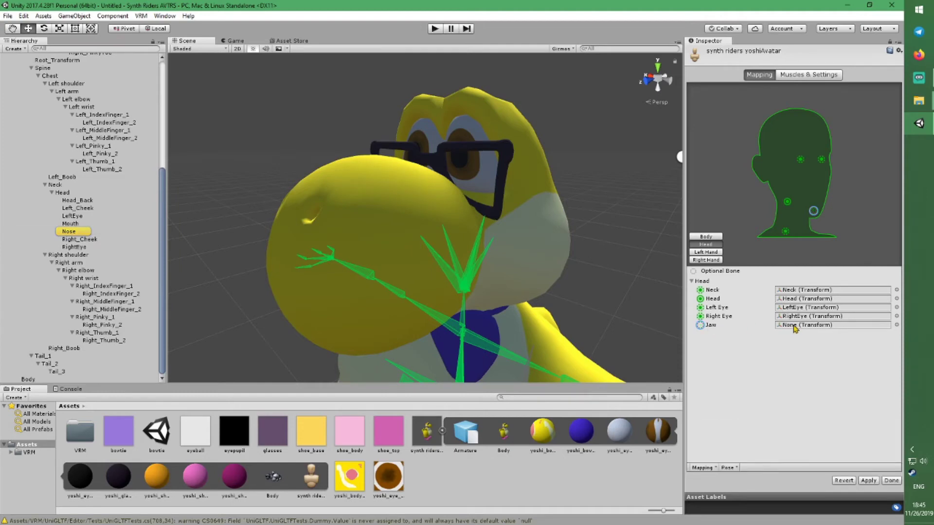
{"action": "scroll", "coordinate": [571, 300], "scroll_direction": "down", "scroll_amount": 5}
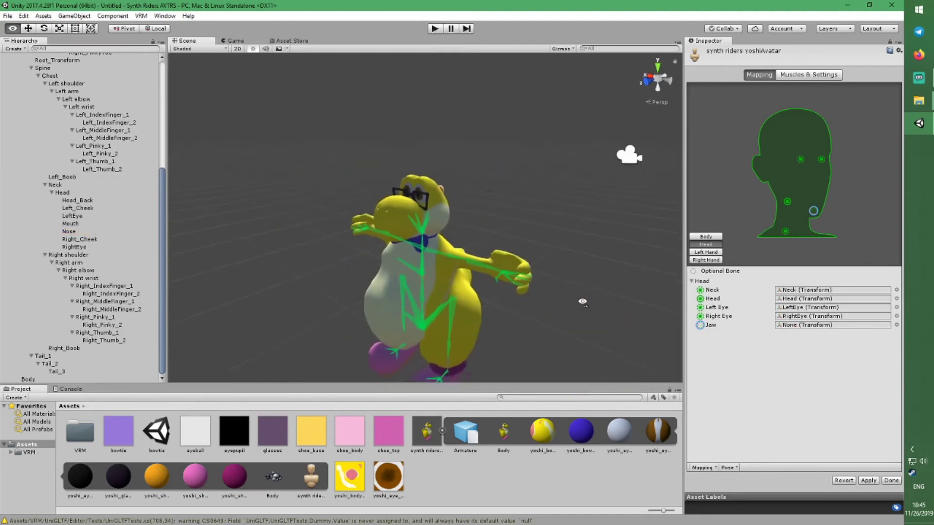
- Go to the avatar's Muscles & Settings and apply the pending import settings of the Yoshi model
{"action": "left_click", "coordinate": [809, 76]}
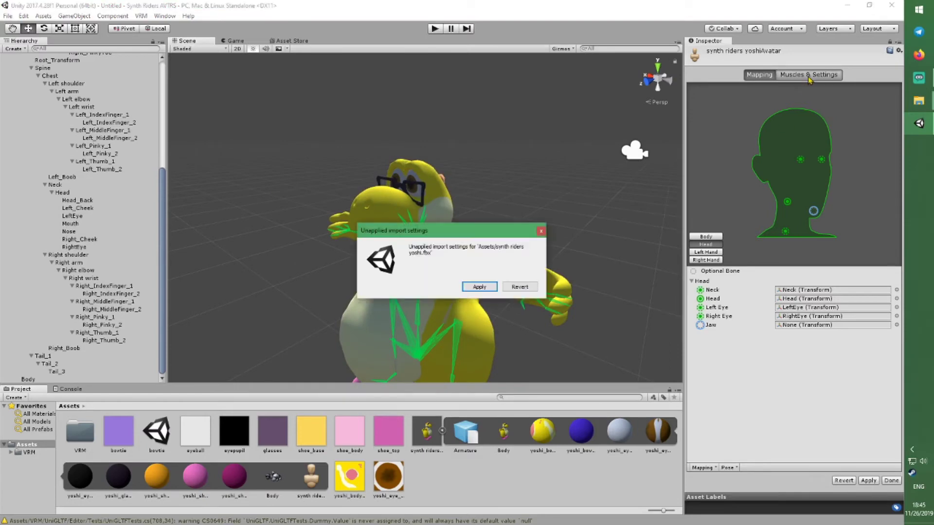
{"action": "left_click", "coordinate": [479, 288]}
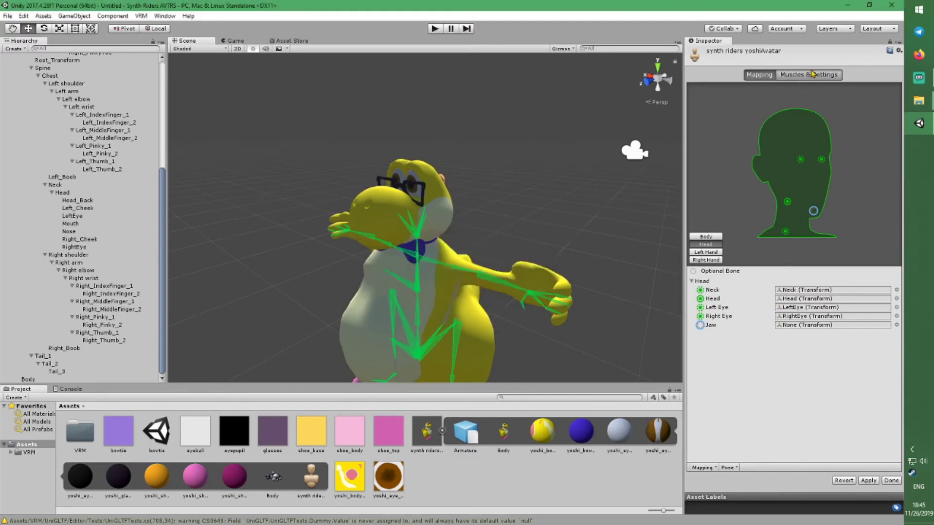
- Preview the avatar's Open Close muscle group, reset all preview values, and finish the avatar configuration
{"action": "left_click_drag", "start_coordinate": [514, 202], "coordinate": [512, 163], "text": "alt"}
{"action": "mouse_move", "coordinate": [707, 108]}
{"action": "left_mouse_down"}
{"action": "mouse_move", "coordinate": [718, 108]}
{"action": "mouse_move", "coordinate": [697, 109]}
{"action": "mouse_move", "coordinate": [717, 107]}
{"action": "mouse_move", "coordinate": [701, 115]}
{"action": "mouse_move", "coordinate": [716, 122]}
{"action": "mouse_move", "coordinate": [707, 124]}
{"action": "left_mouse_up"}
{"action": "left_click", "coordinate": [706, 98]}
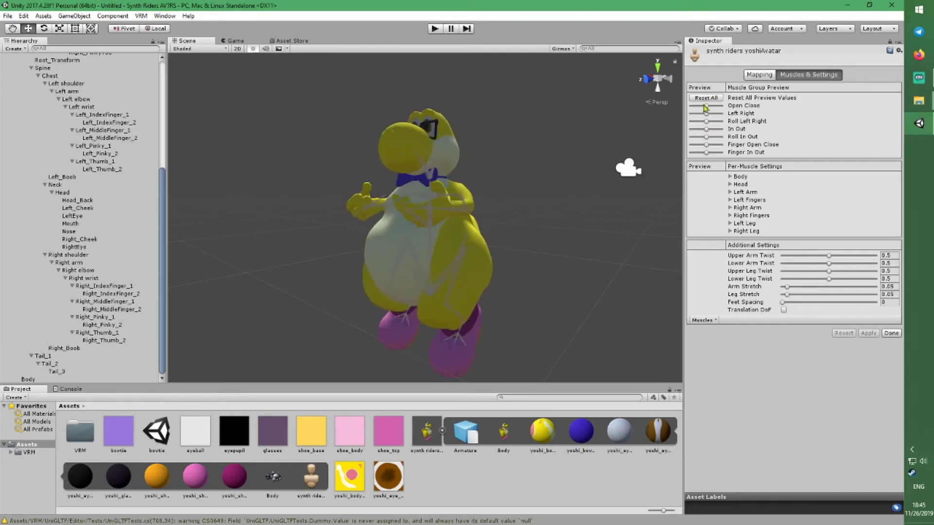
{"action": "left_click", "coordinate": [891, 333]}
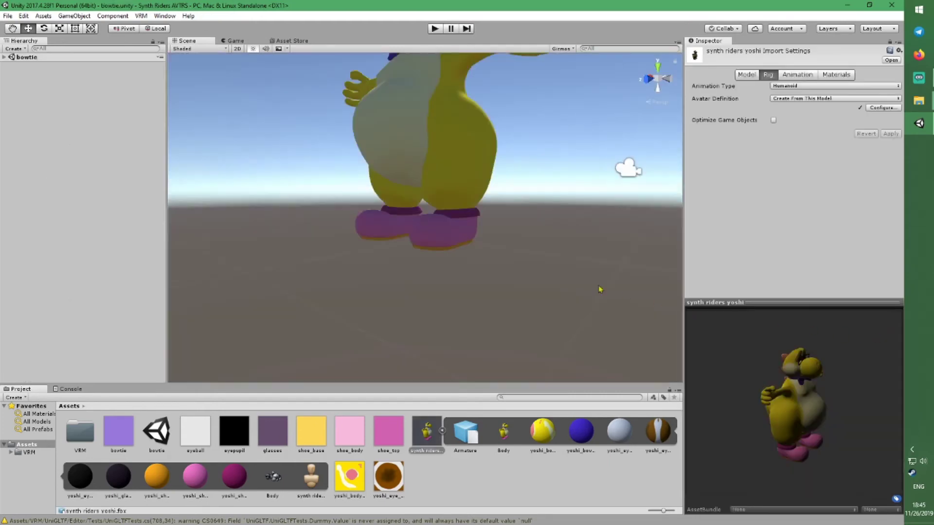
- Select the synth riders yoshi model in the scene and open UniVRM's humanoid exporter for it
{"action": "scroll", "coordinate": [556, 280], "scroll_direction": "down", "scroll_amount": 5}
{"action": "key", "text": "w"}
{"action": "right_click_drag", "start_coordinate": [555, 280], "coordinate": [602, 330]}
{"action": "key", "text": "s"}
{"action": "key", "text": "w"}
{"action": "key", "text": "s"}
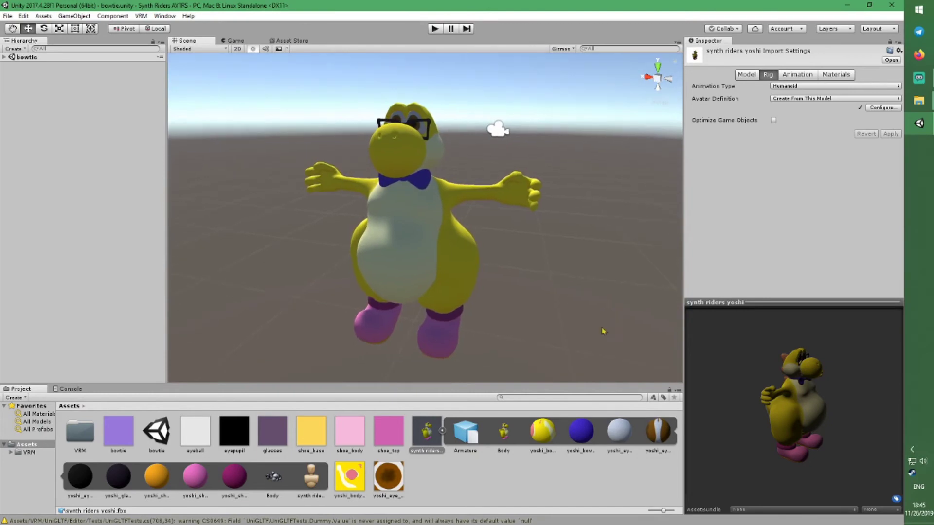
{"action": "left_click", "coordinate": [438, 248]}
{"action": "right_click_drag", "start_coordinate": [587, 223], "coordinate": [583, 226]}
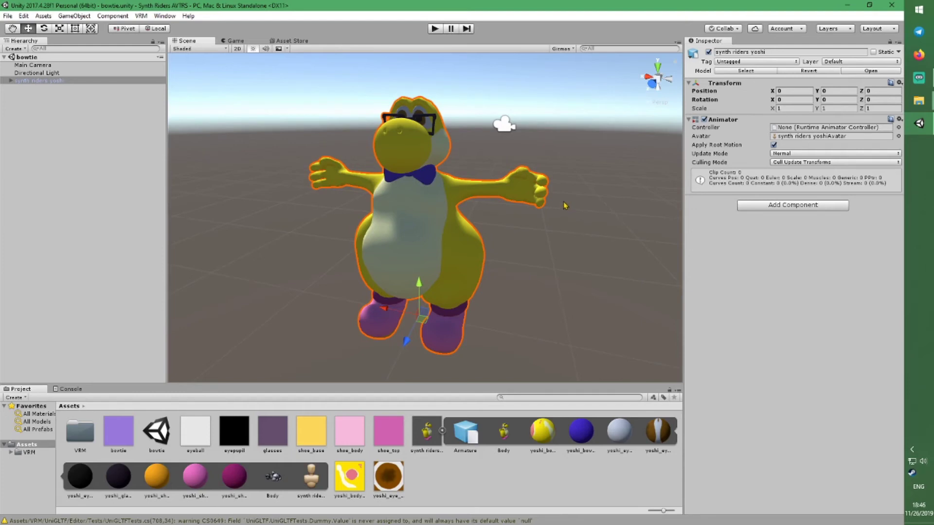
{"action": "left_click", "coordinate": [140, 16]}
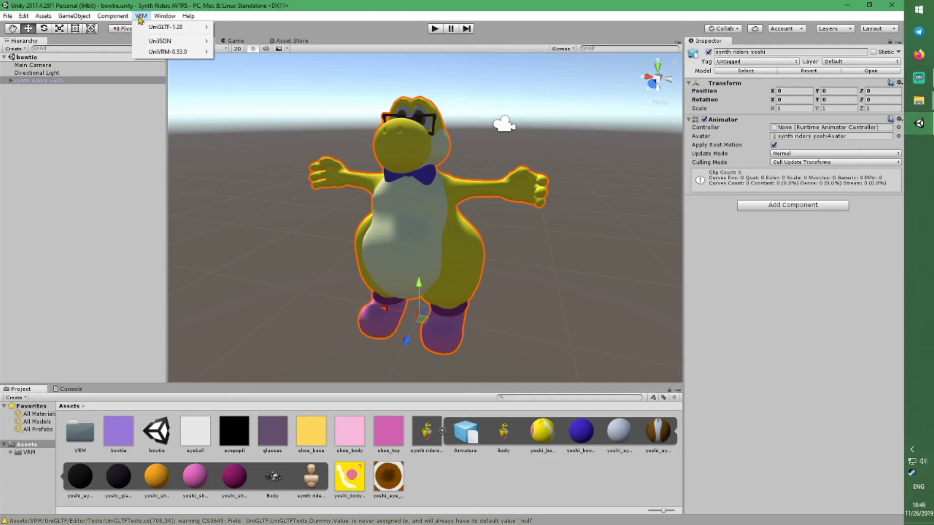
{"action": "mouse_move", "coordinate": [163, 53]}
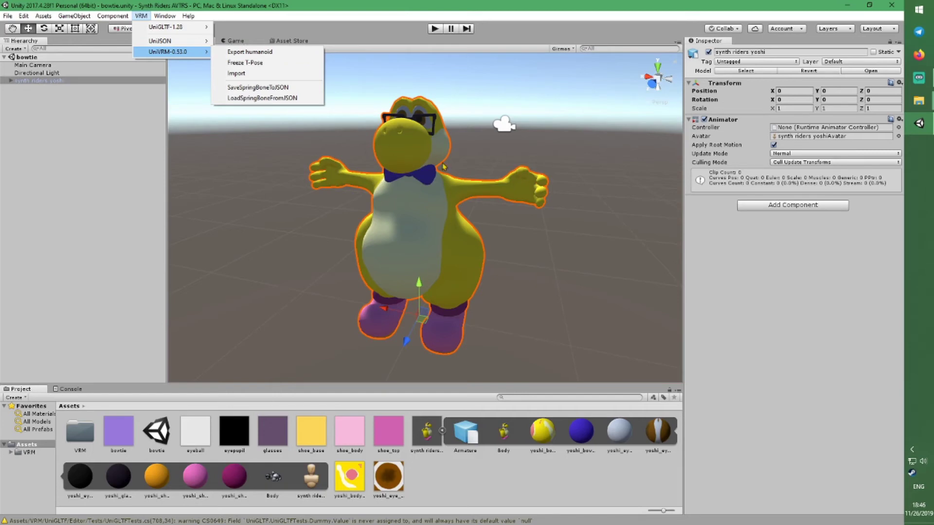
{"action": "left_click", "coordinate": [269, 52]}
{"action": "left_click_drag", "start_coordinate": [202, 12], "coordinate": [299, 120]}
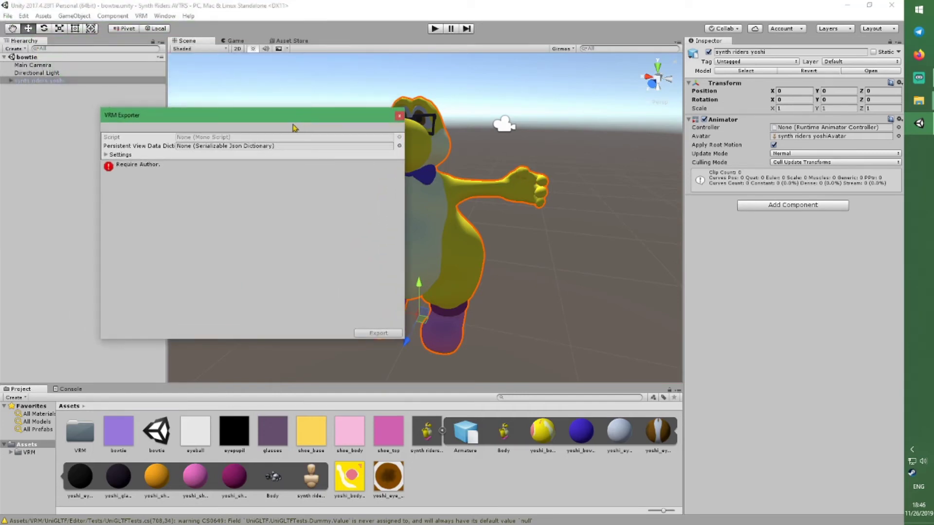
- In the VRM export settings, set the title to Fat Yoshi and fill in the author's name
{"action": "left_click", "coordinate": [106, 154]}
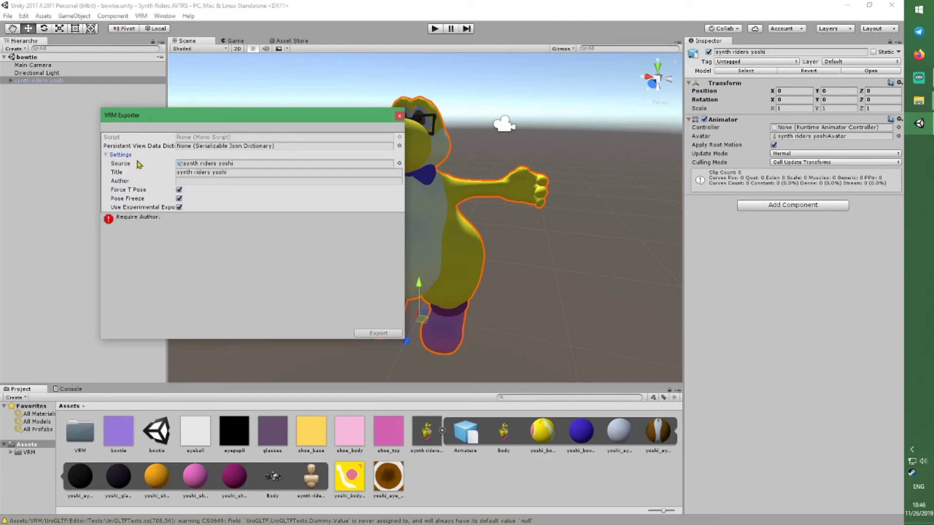
{"action": "left_click", "coordinate": [240, 171]}
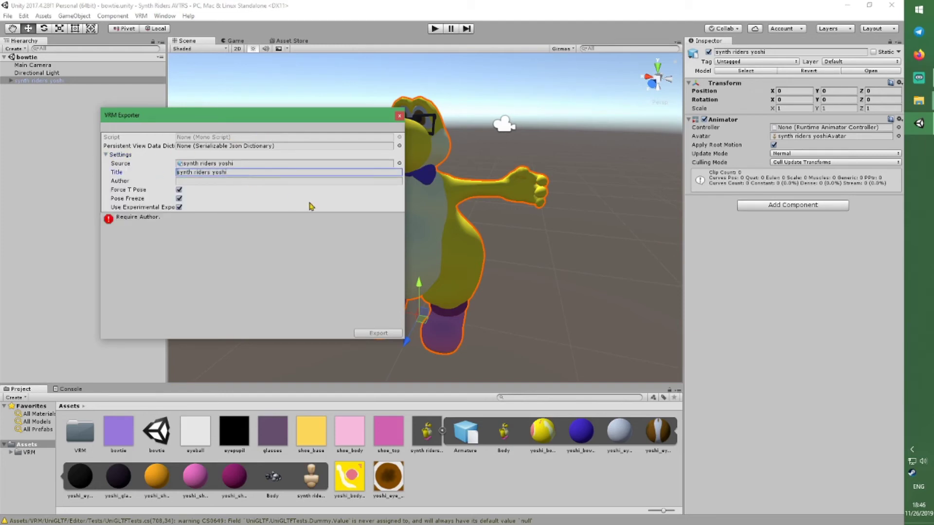
{"action": "type", "text": "Fat Yoshi"}
{"action": "left_click", "coordinate": [198, 181]}
{"action": "type", "text": "Fata"}
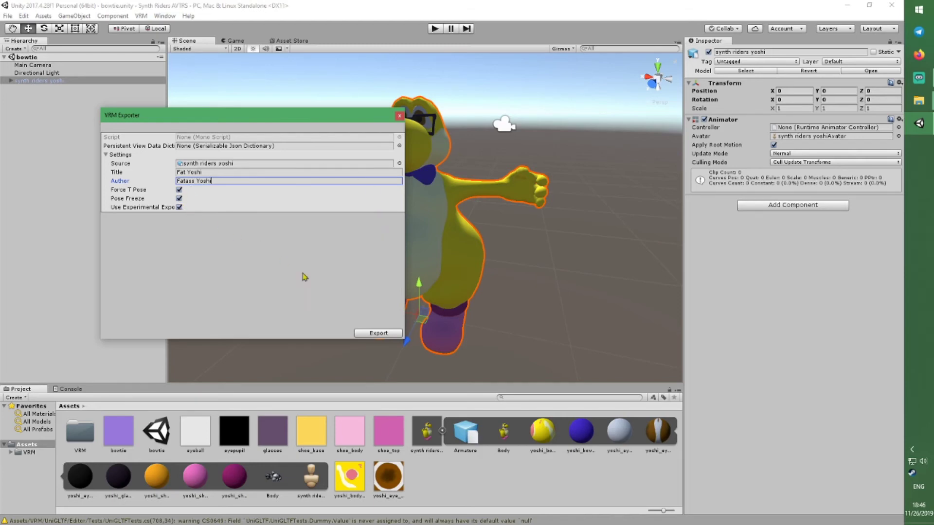
- Export the avatar as a VRM file named 01.vrm
{"action": "left_click", "coordinate": [375, 335]}
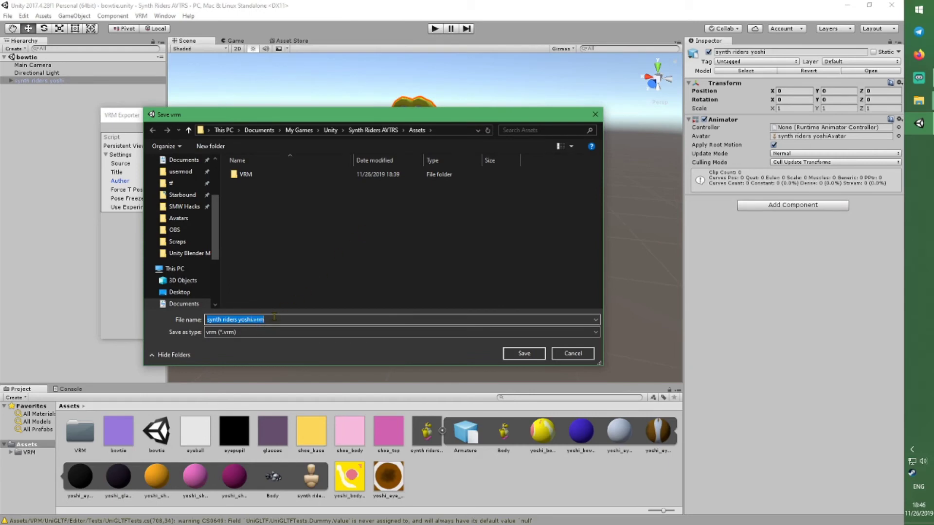
{"action": "left_click", "coordinate": [369, 318]}
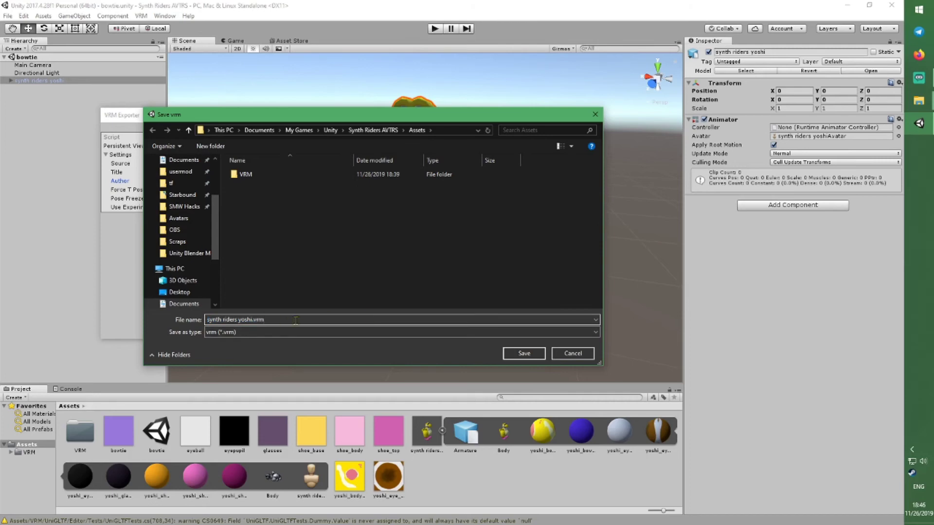
{"action": "left_click_drag", "start_coordinate": [295, 320], "coordinate": [183, 326]}
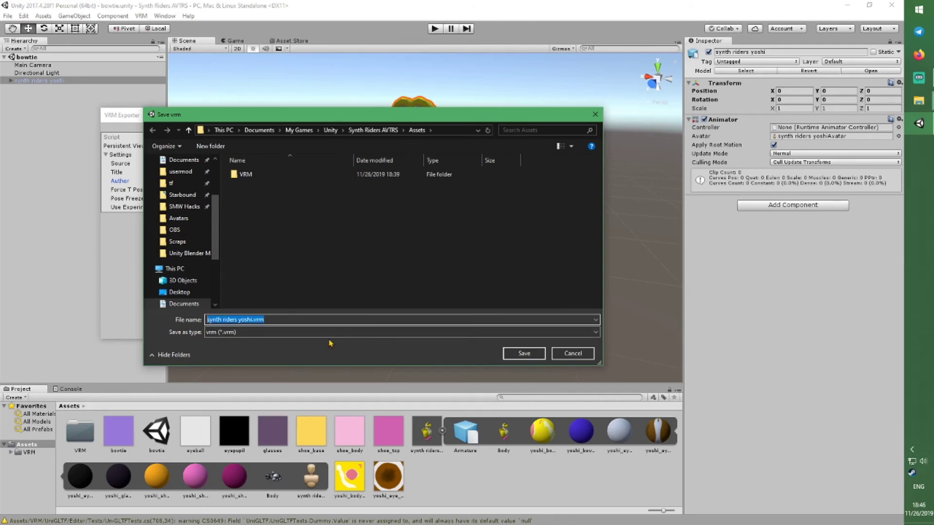
{"action": "type", "text": "01"}
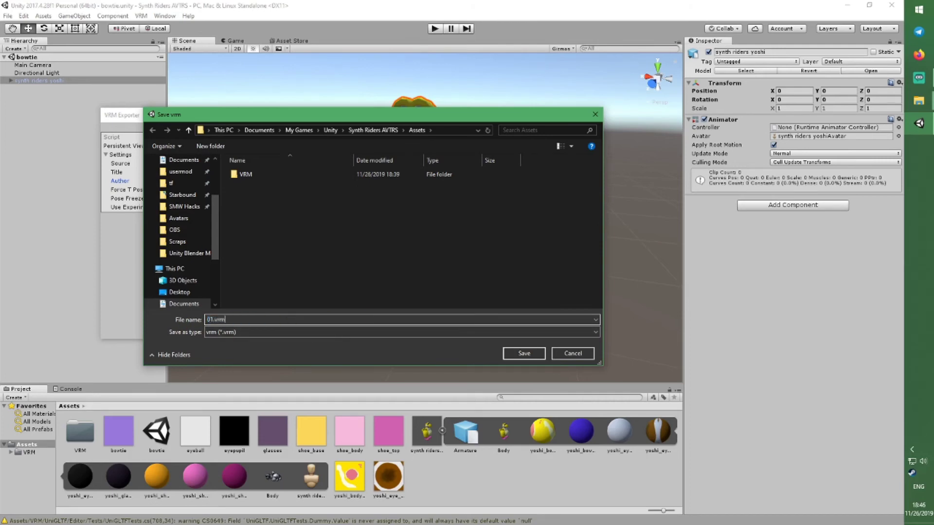
{"action": "left_click", "coordinate": [524, 353]}
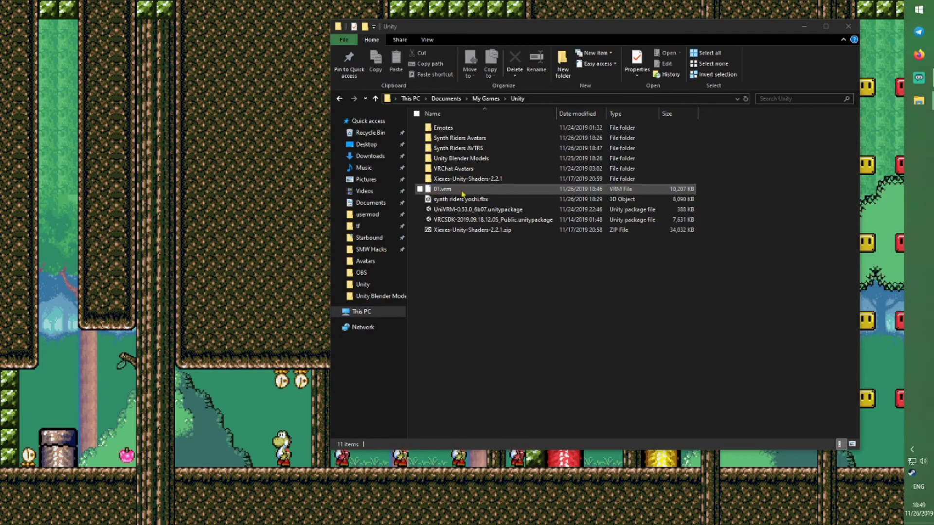
- Switch to Steam and browse the local files of Synth Riders from the game's properties
{"action": "left_click", "coordinate": [453, 191]}
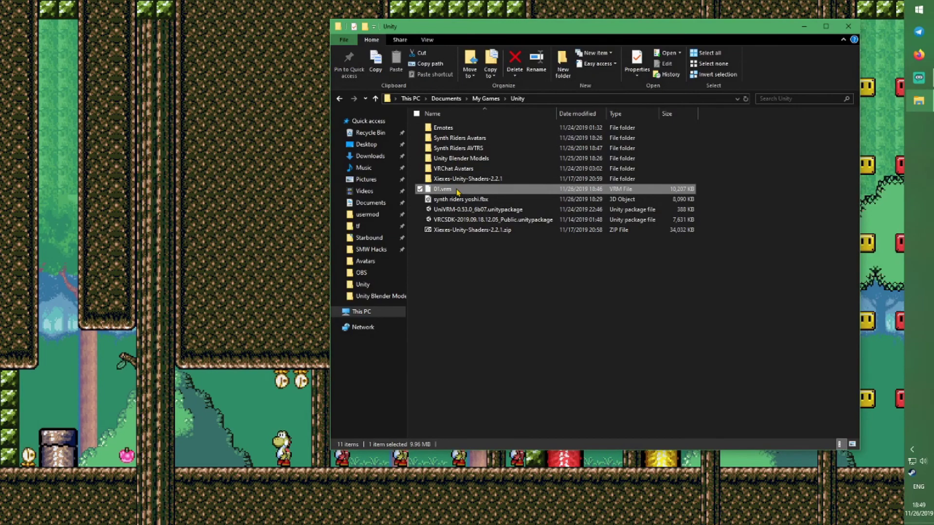
{"action": "double_click", "coordinate": [911, 472]}
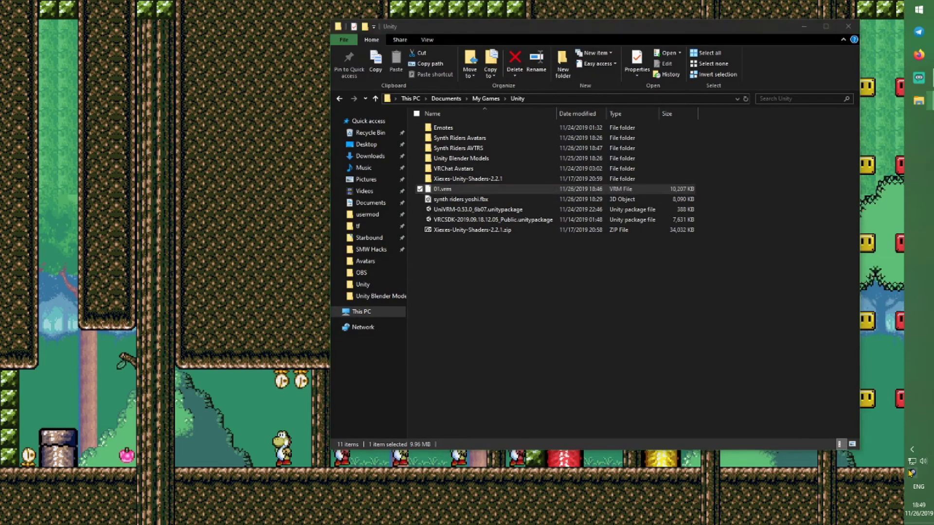
{"action": "left_click_drag", "start_coordinate": [470, 35], "coordinate": [314, 39]}
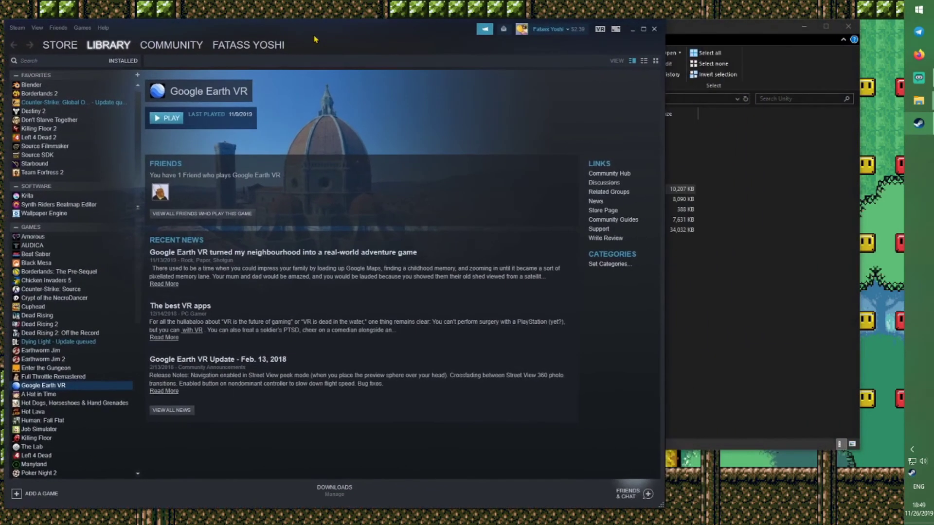
{"action": "scroll", "coordinate": [49, 377], "scroll_direction": "down", "scroll_amount": 8}
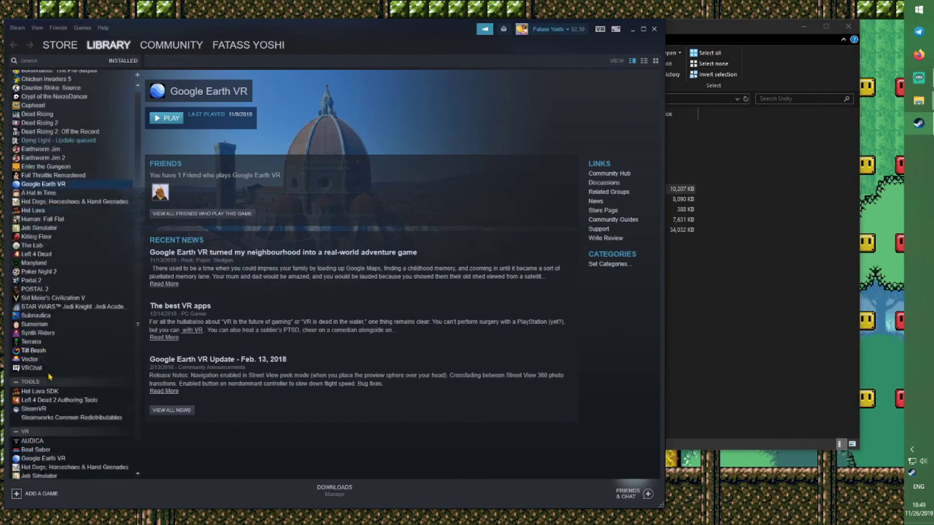
{"action": "right_click", "coordinate": [46, 334]}
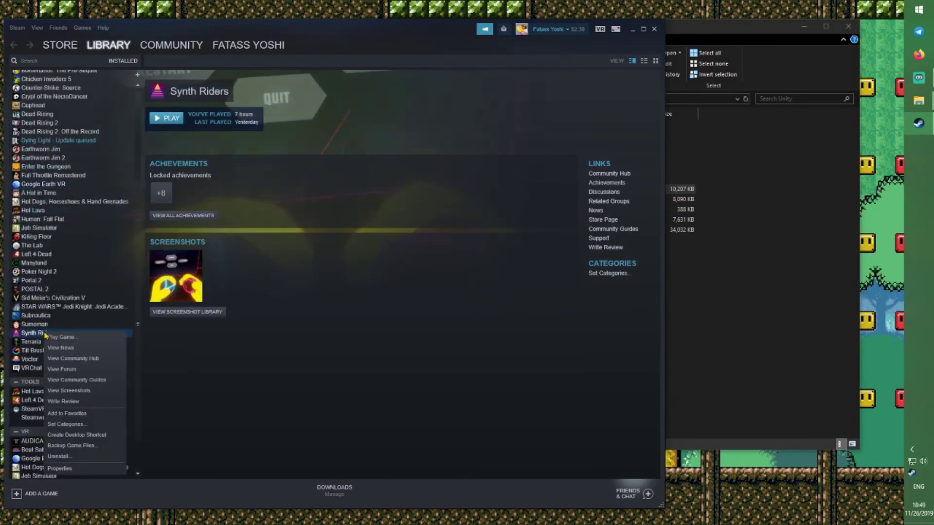
{"action": "left_click", "coordinate": [59, 468]}
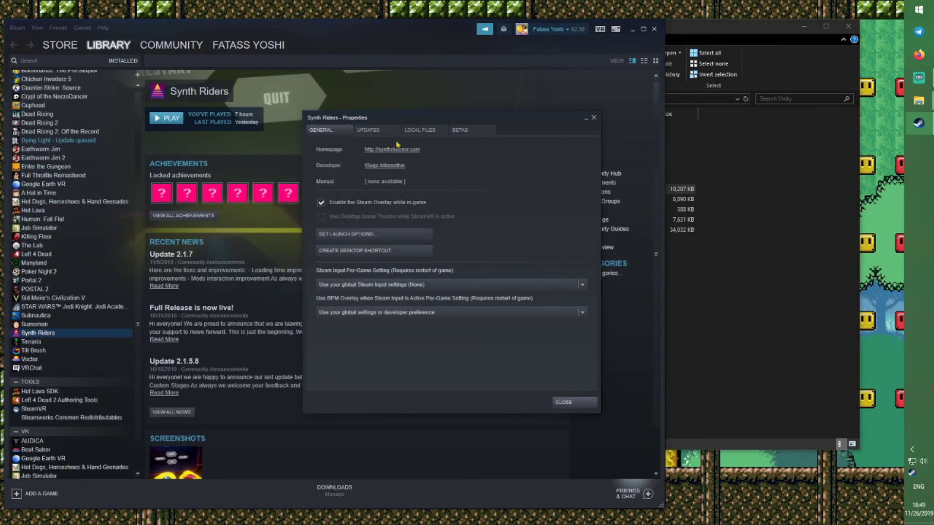
{"action": "left_click", "coordinate": [418, 132]}
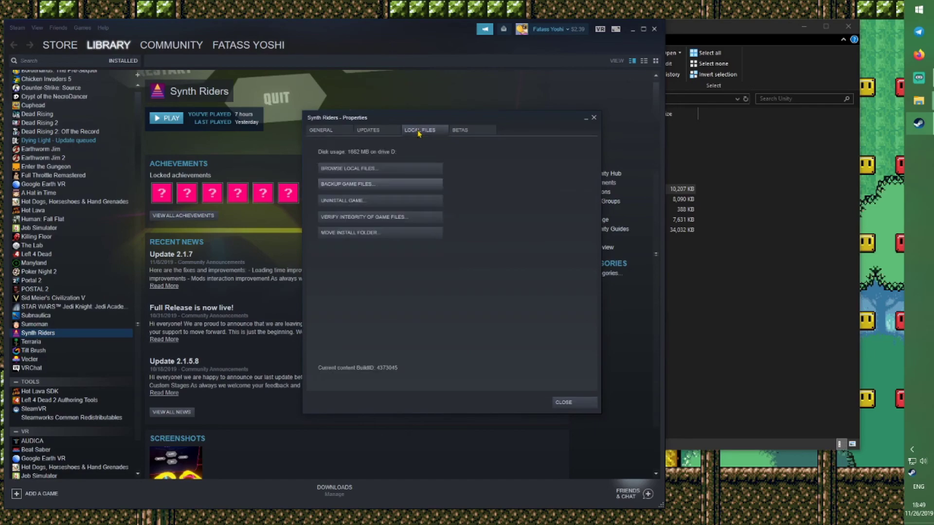
{"action": "left_click", "coordinate": [344, 169]}
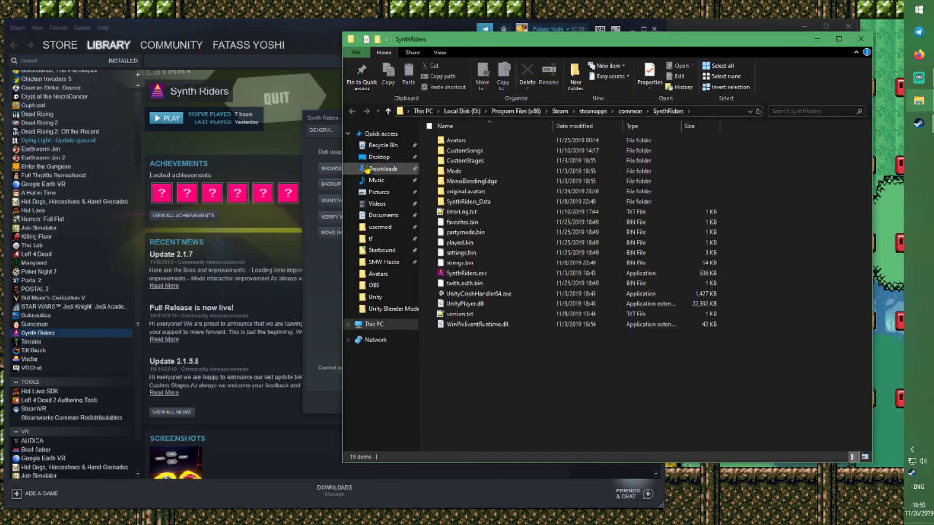
- Close the game properties and Steam windows and open the Avatars folder inside the SynthRiders folder
{"action": "left_click_drag", "start_coordinate": [479, 46], "coordinate": [147, 30]}
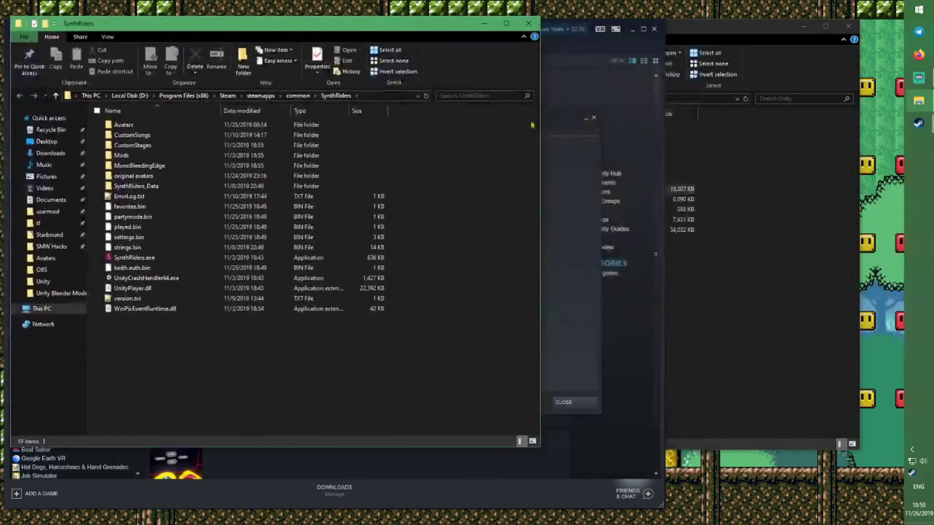
{"action": "left_click", "coordinate": [594, 118]}
{"action": "left_click", "coordinate": [654, 29]}
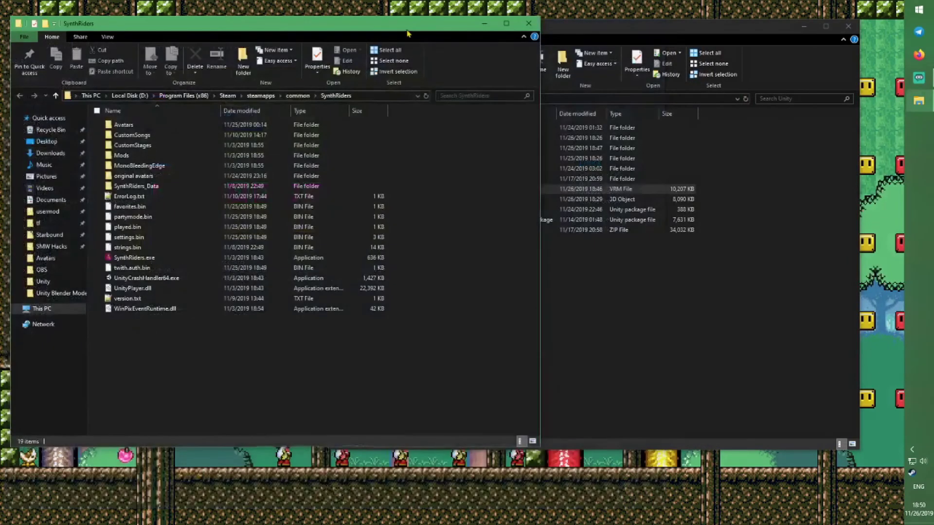
{"action": "left_click_drag", "start_coordinate": [405, 29], "coordinate": [453, 92]}
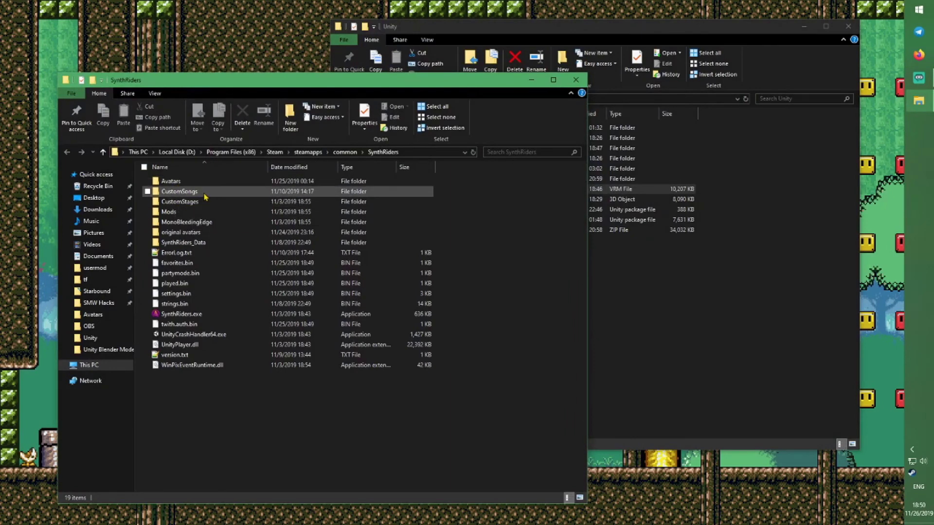
{"action": "mouse_move", "coordinate": [205, 209]}
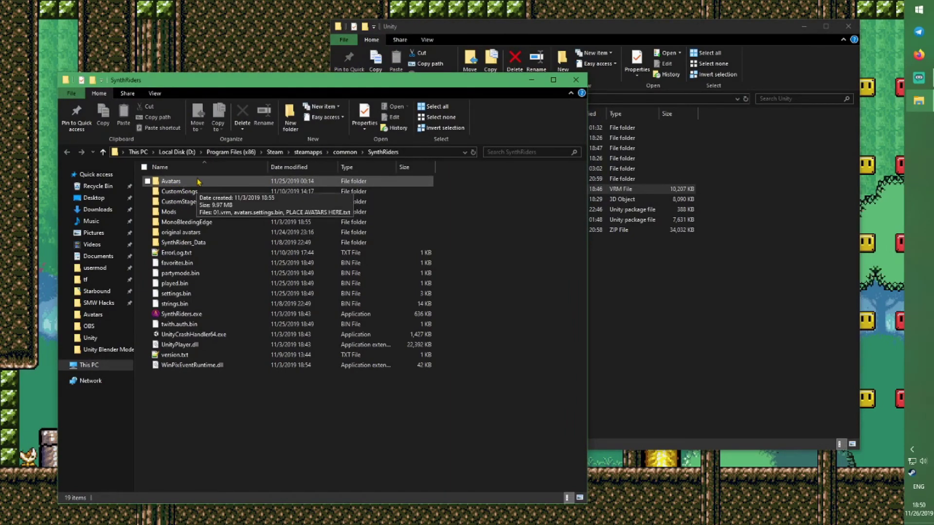
{"action": "double_click", "coordinate": [198, 182]}
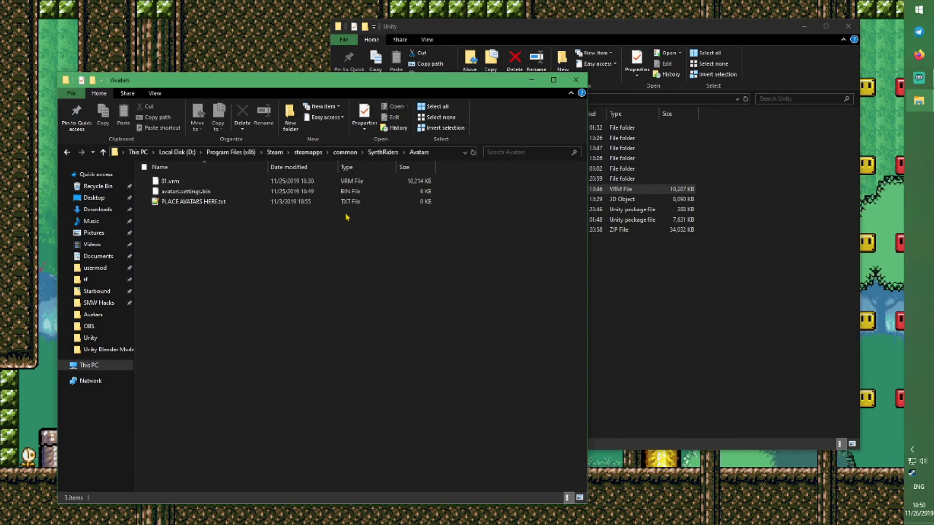
- Check the contents of the original avatars folder in SynthRiders and return to the Avatars folder
{"action": "left_click", "coordinate": [380, 152]}
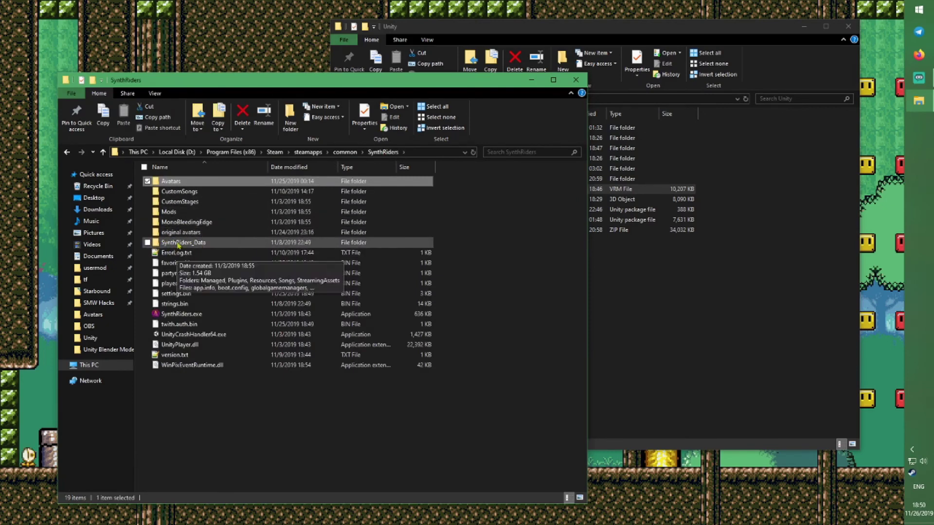
{"action": "double_click", "coordinate": [181, 232]}
{"action": "left_click_drag", "start_coordinate": [314, 299], "coordinate": [245, 180]}
{"action": "key", "text": "alt+Up"}
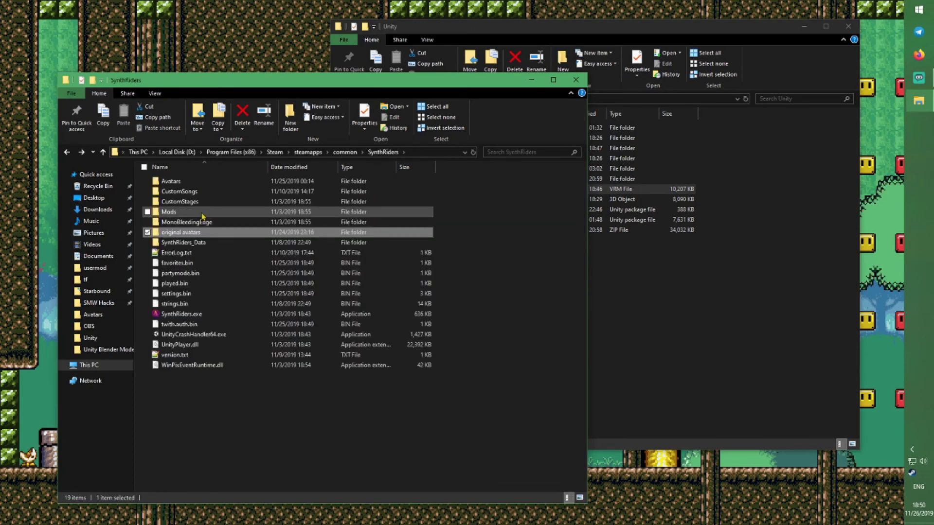
{"action": "double_click", "coordinate": [171, 182]}
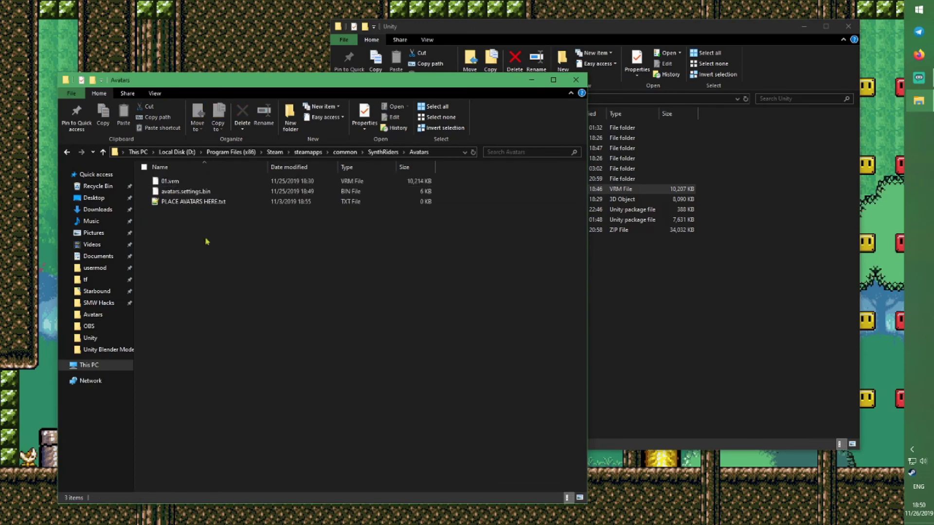
- Rename the exported 01.vrm in the Unity folder to 02.vrm
{"action": "left_click", "coordinate": [615, 292]}
{"action": "left_click", "coordinate": [440, 190]}
{"action": "key", "text": "F2"}
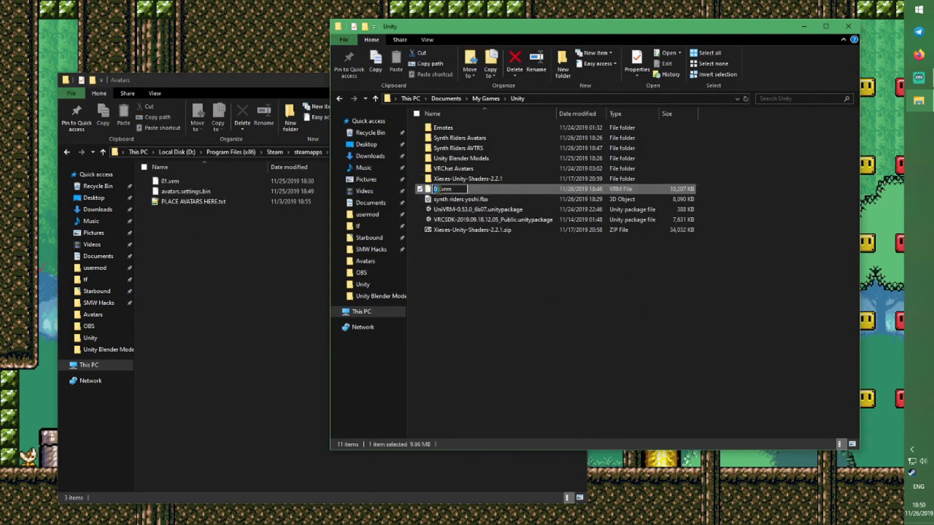
{"action": "type", "text": "02"}
{"action": "key", "text": "Return"}
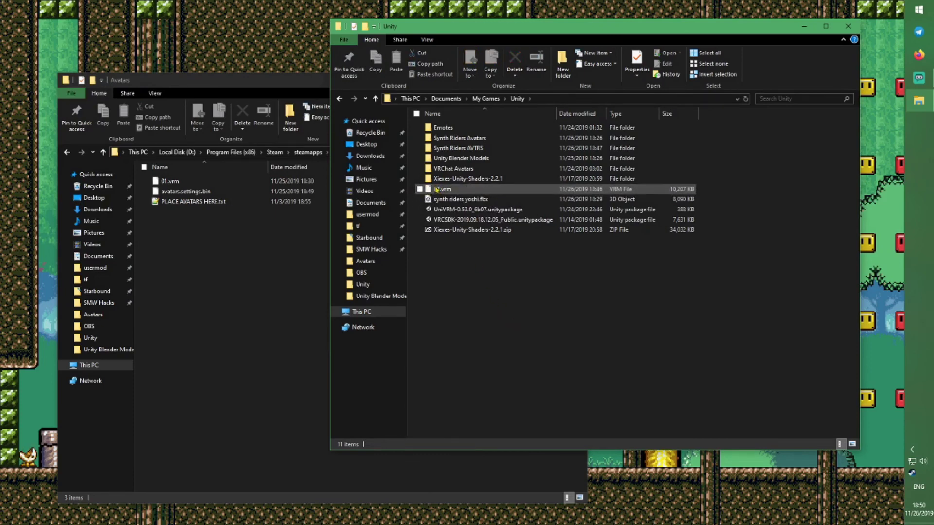
- Move 02.vrm from the Unity folder into the SynthRiders Avatars folder
{"action": "left_click_drag", "start_coordinate": [260, 86], "coordinate": [245, 87]}
{"action": "left_click", "coordinate": [593, 266]}
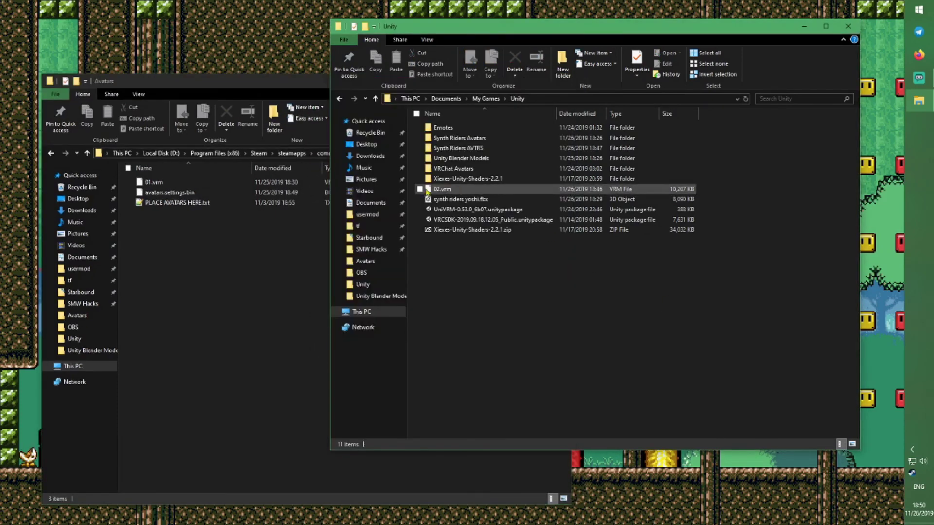
{"action": "left_click_drag", "start_coordinate": [439, 193], "coordinate": [156, 246]}
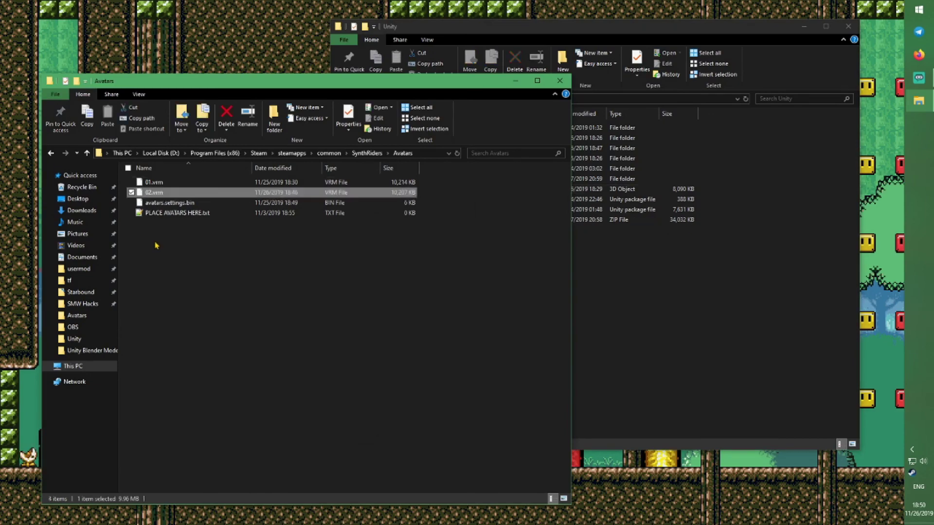
- Close the Unity folder window and reposition the SynthRiders Avatars folder window on the desktop
{"action": "left_click_drag", "start_coordinate": [291, 80], "coordinate": [298, 74]}
{"action": "left_click_drag", "start_coordinate": [632, 26], "coordinate": [656, 41]}
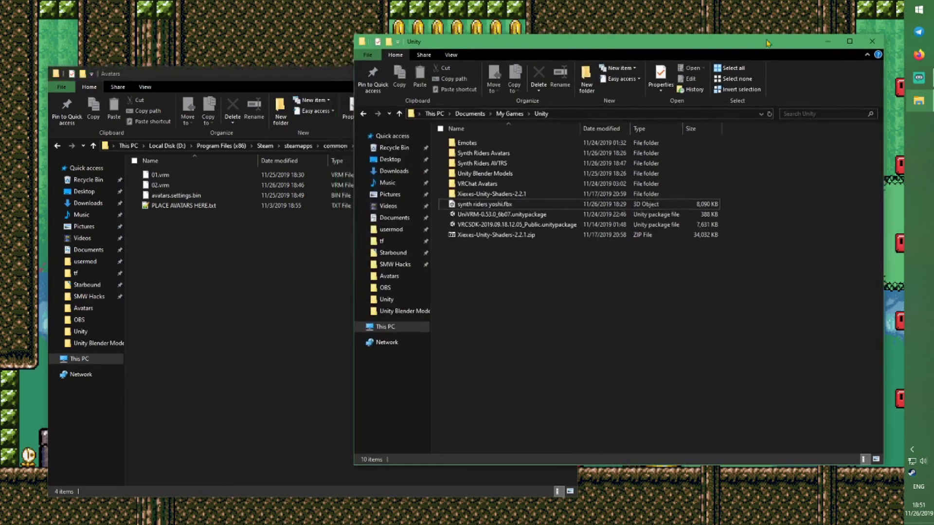
{"action": "left_click", "coordinate": [872, 41]}
{"action": "left_click_drag", "start_coordinate": [438, 73], "coordinate": [523, 59]}
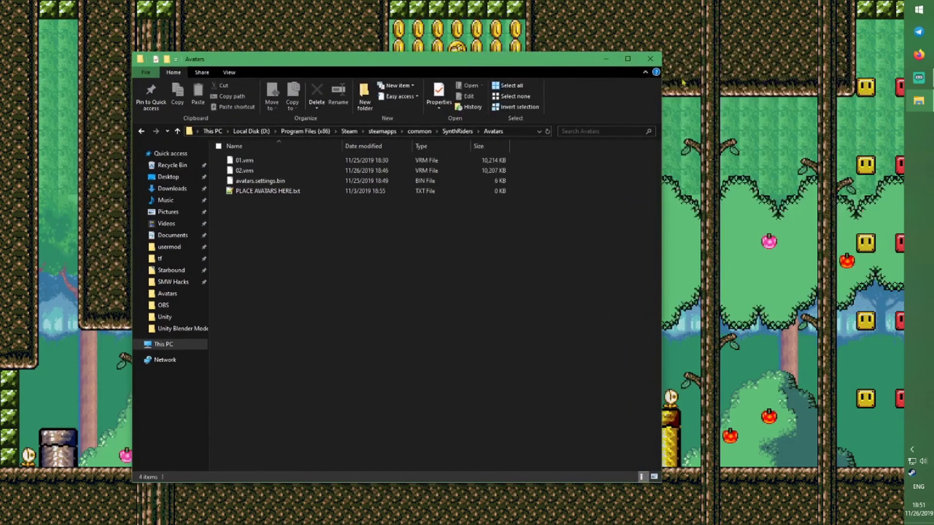